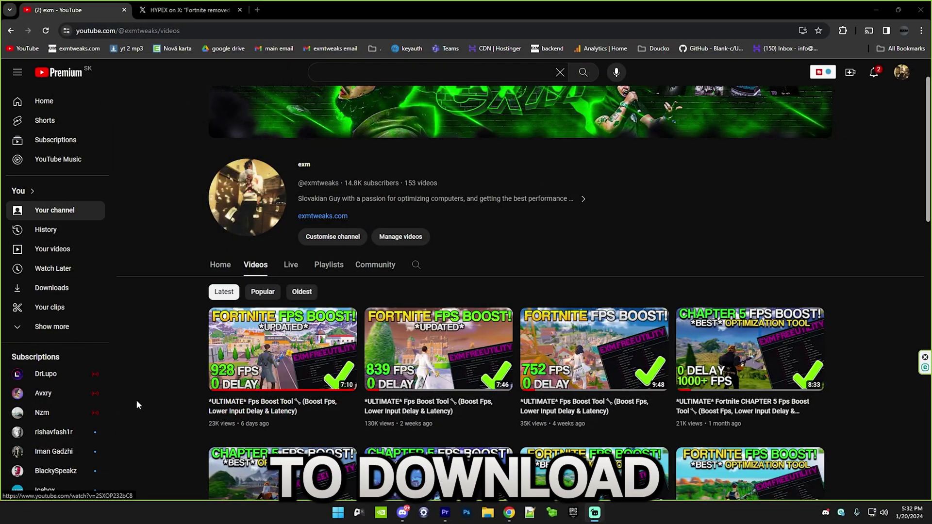
Step: Open the newest *ULTIMATE* Fps Boost Tool video and expand its description to show the download link
left_click(306, 322)
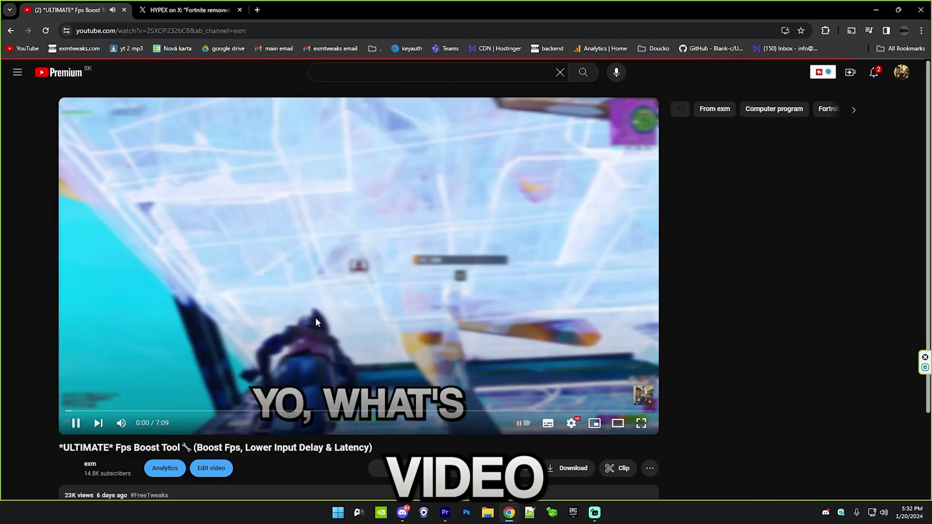
scroll(315, 320, "down", 3)
left_click(199, 326)
scroll(255, 394, "down", 2)
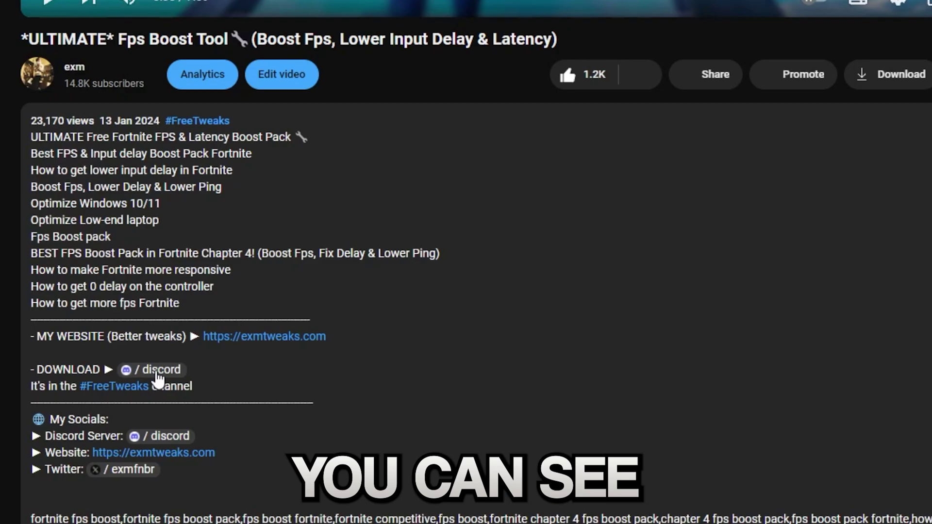
Step: Join the EXM Tweaks Discord server and open #free-tweaks at the version 2.2 release post
left_click(158, 372)
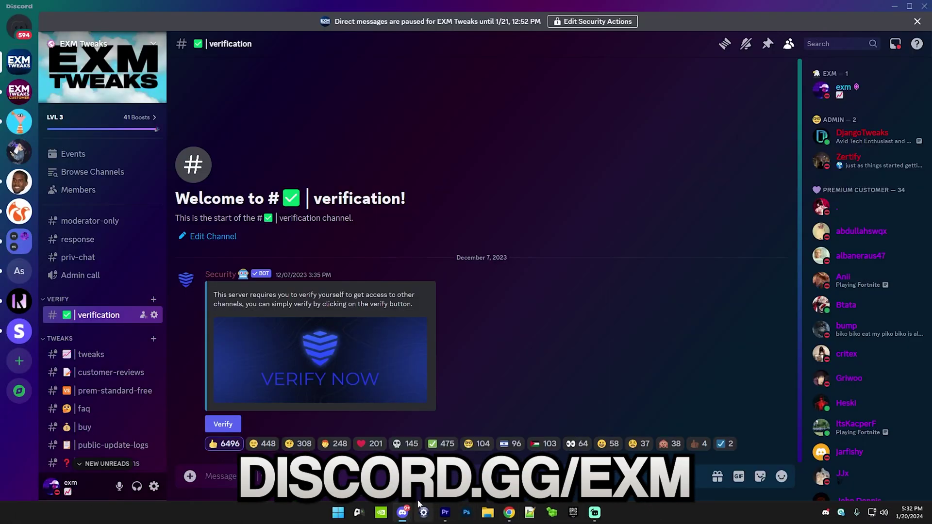
scroll(78, 271, "down", 2)
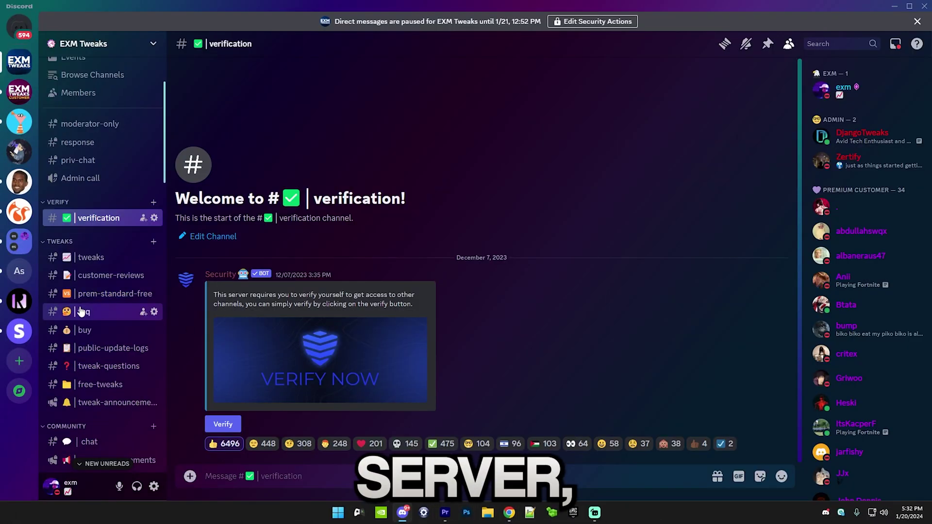
scroll(81, 313, "down", 1)
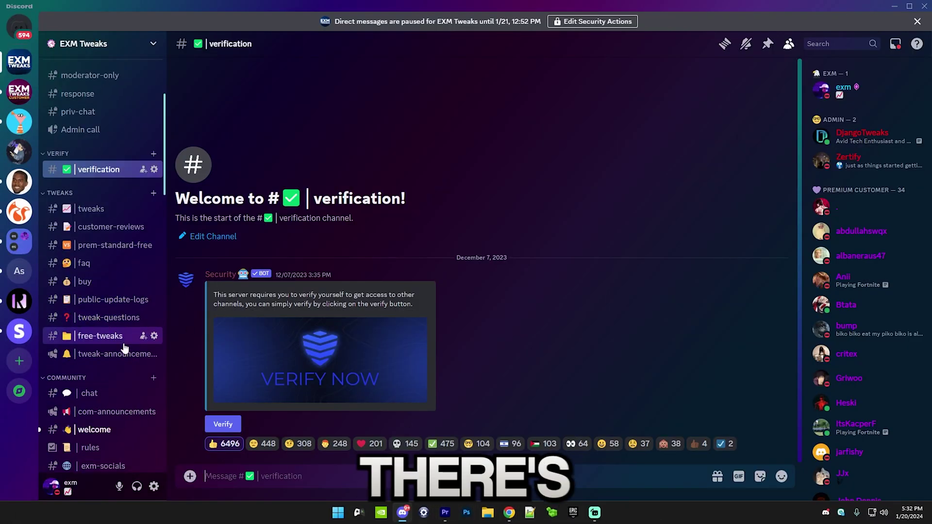
left_click(84, 339)
scroll(360, 271, "up", 5)
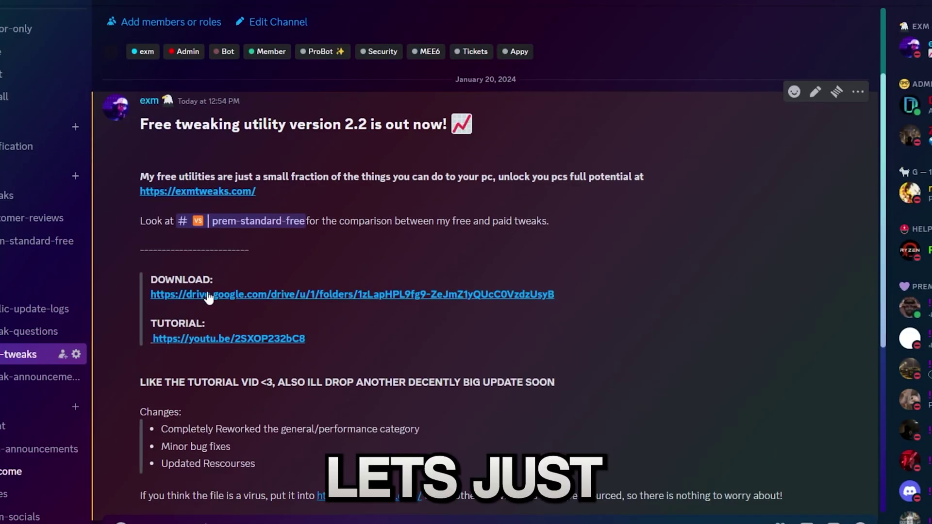
Step: Download Free Exm Tweaking Utility 2.2.zip from the EXM FREE UTILITY Drive folder and open it
left_click(204, 297)
left_click(214, 178)
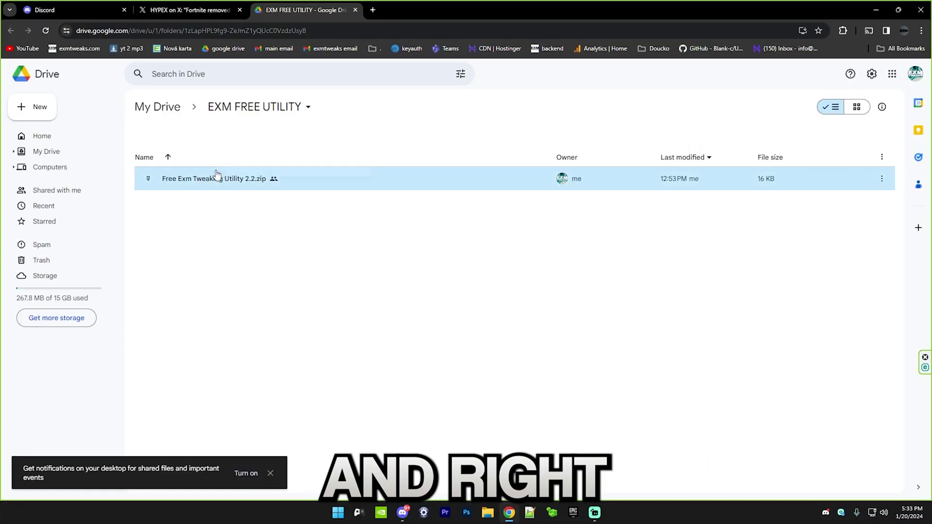
right_click(216, 178)
left_click(188, 194)
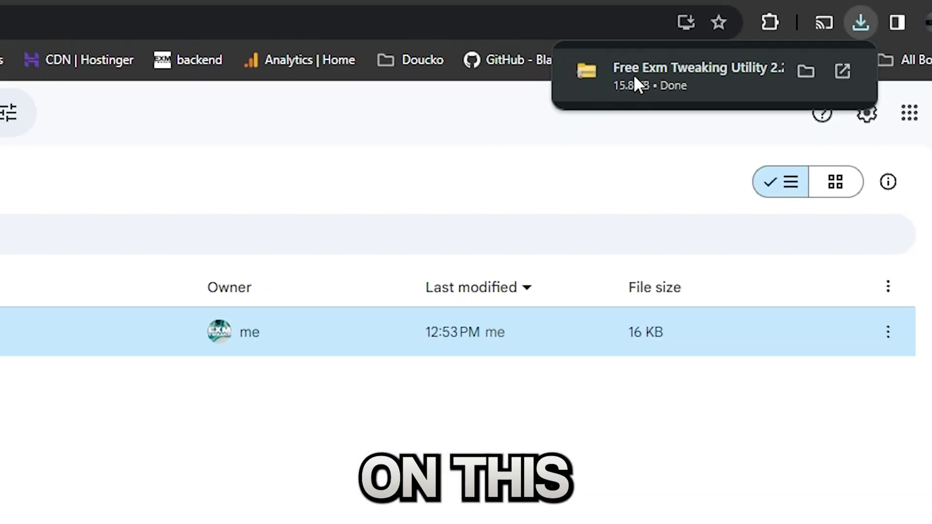
left_click(468, 97)
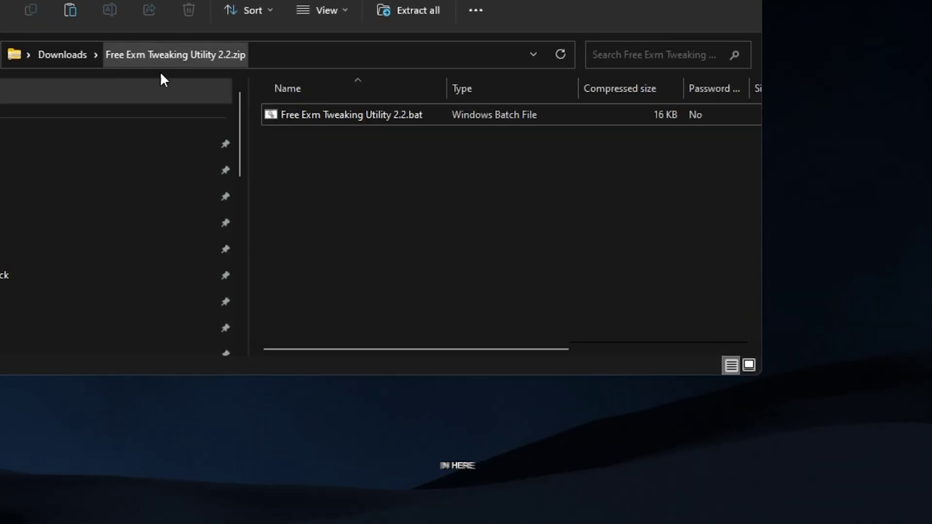
Step: Copy Free Exm Tweaking Utility 2.2.bat from the zip onto the desktop, then close the zip window
left_click(403, 122)
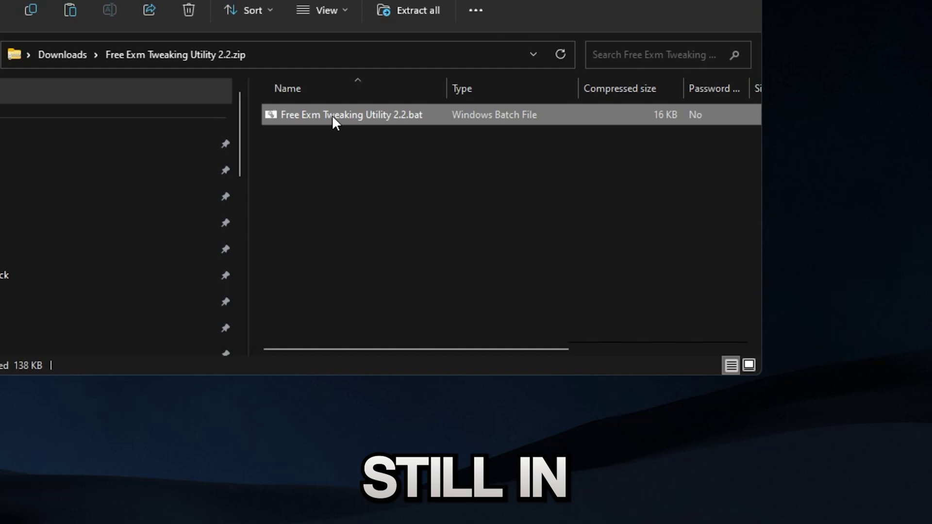
left_click_drag(332, 115, 809, 126)
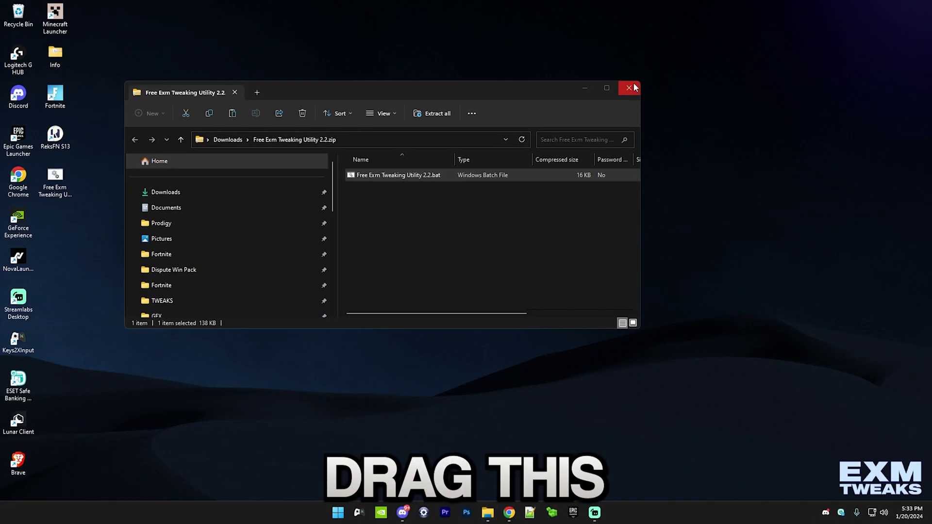
left_click_drag(398, 175, 737, 176)
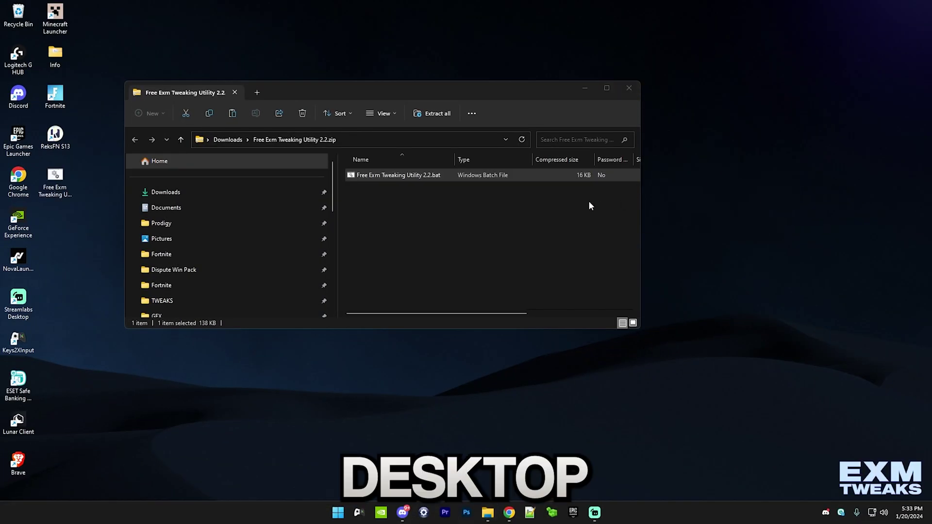
left_click(628, 88)
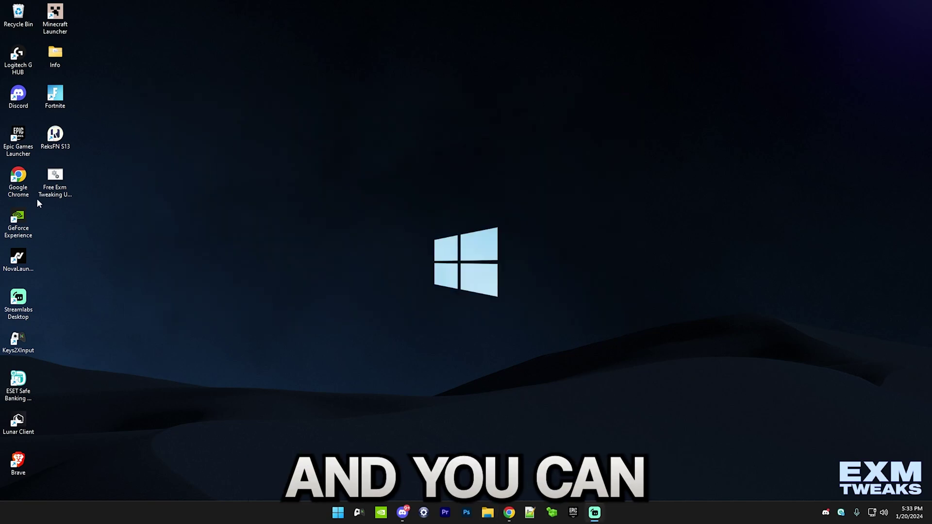
Step: Launch the utility's .bat from the desktop and enter 1 to create a restore point
left_click_drag(53, 187, 459, 188)
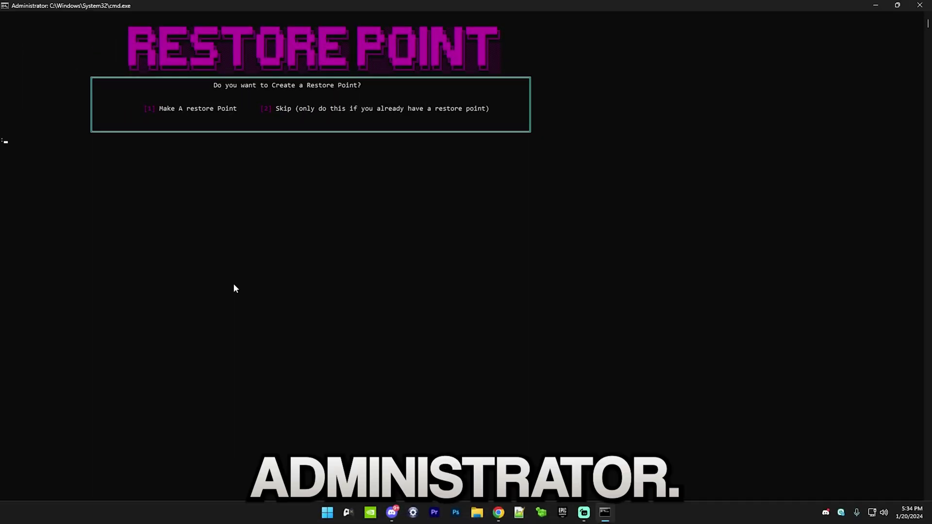
type("1")
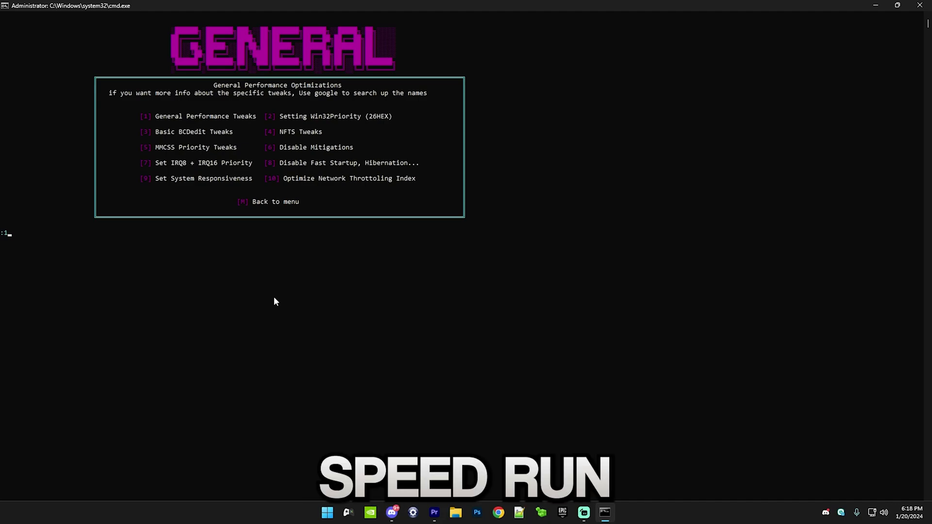
Step: Run option 1, General Performance Tweaks with Disable Mitigations, and return to the main menu
key("Return")
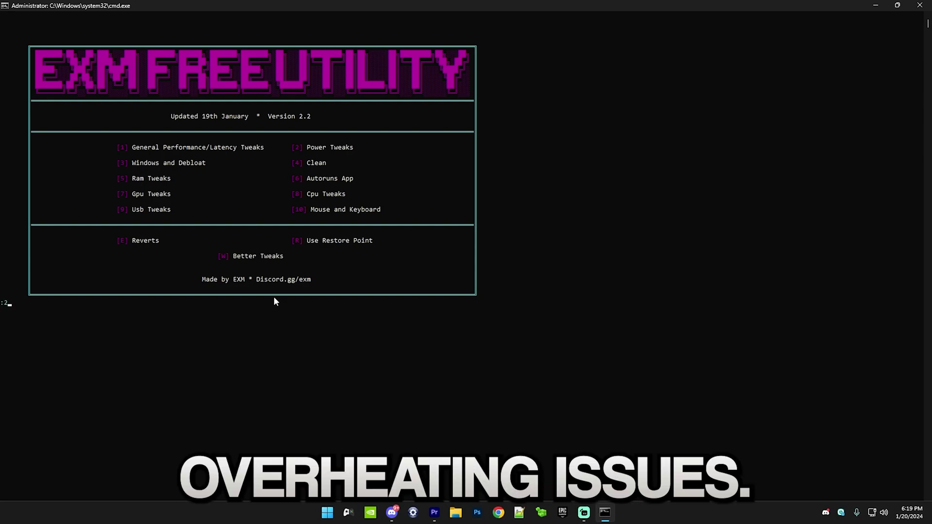
Step: In Power Tweaks, accept the overheating warning and apply Exm Free Power Plan V2 with option 1
key("Return")
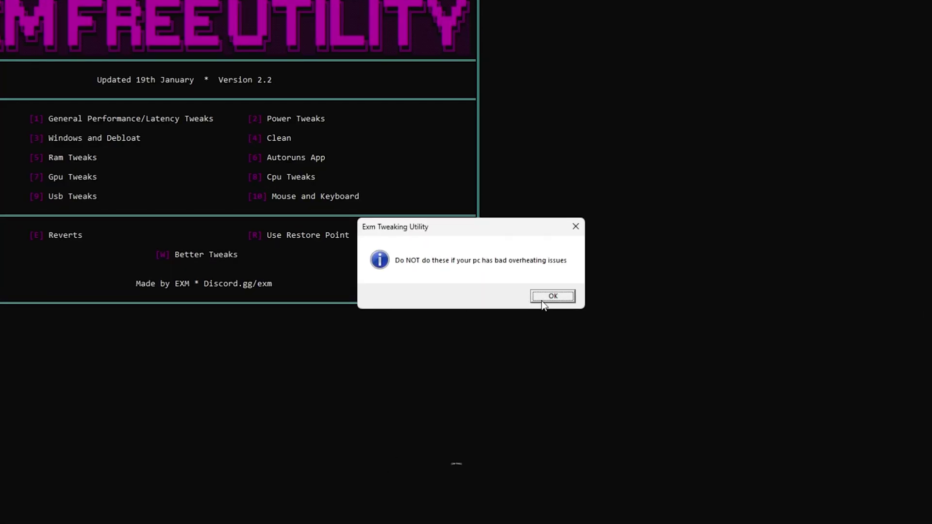
left_click(553, 297)
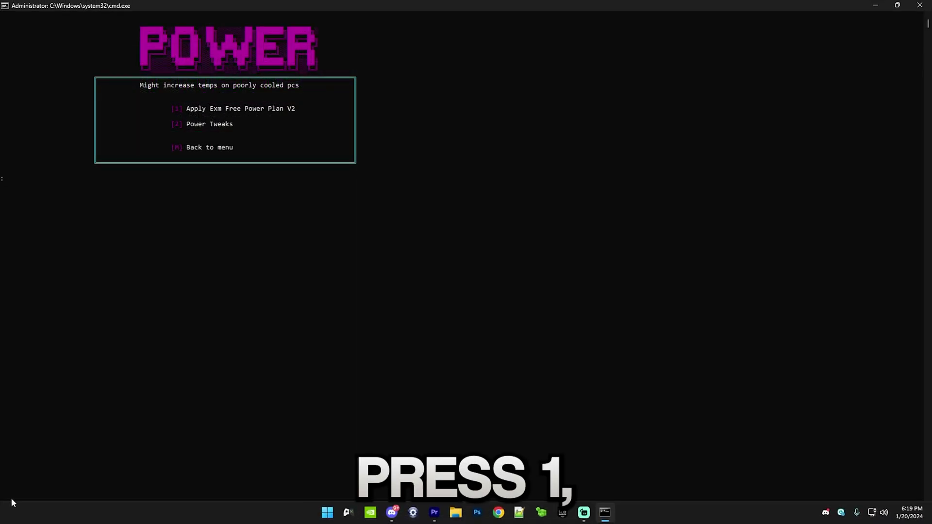
type("1")
key("Return")
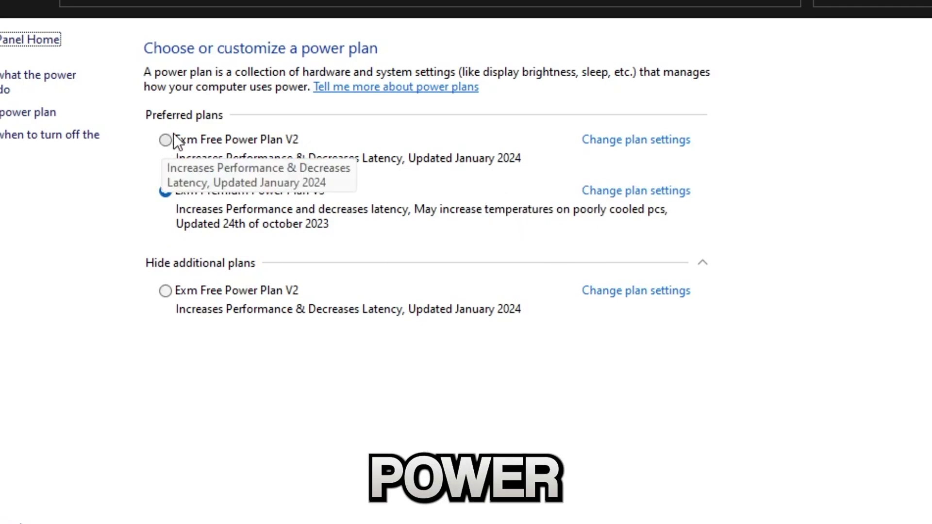
Step: Delete the duplicate Exm Free Power Plan V2 and select the remaining copy's radio button
left_click(615, 140)
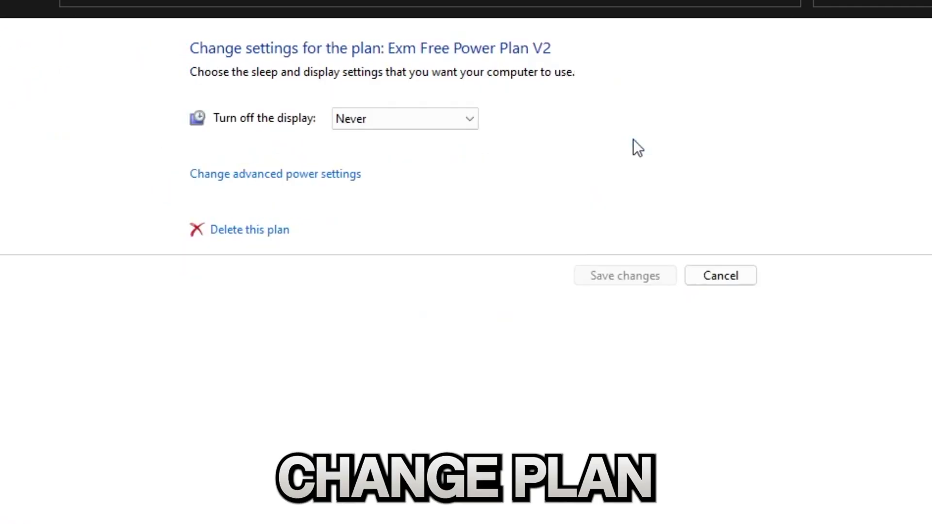
left_click(243, 236)
left_click(483, 268)
left_click(165, 240)
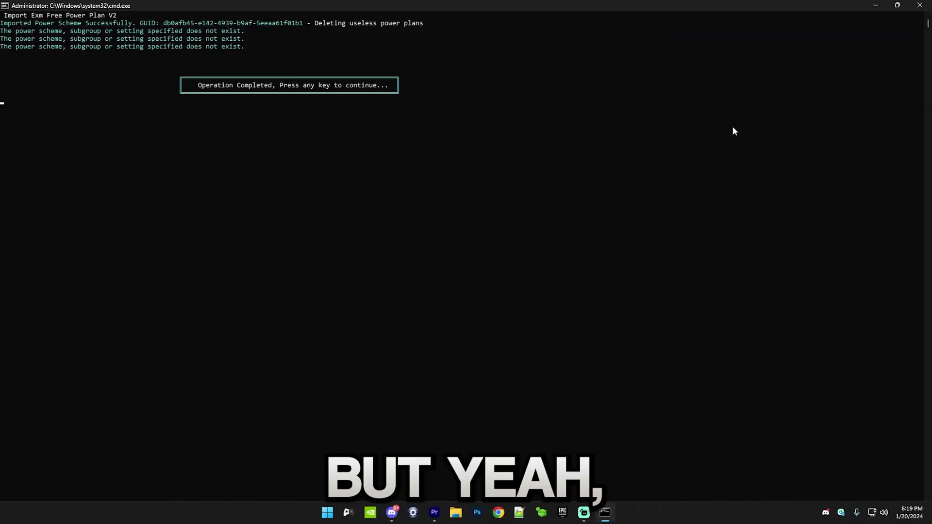
Step: Run Power Tweaks with option 2, then enter 3 to reach the Windows and Debloat menu
key("Return")
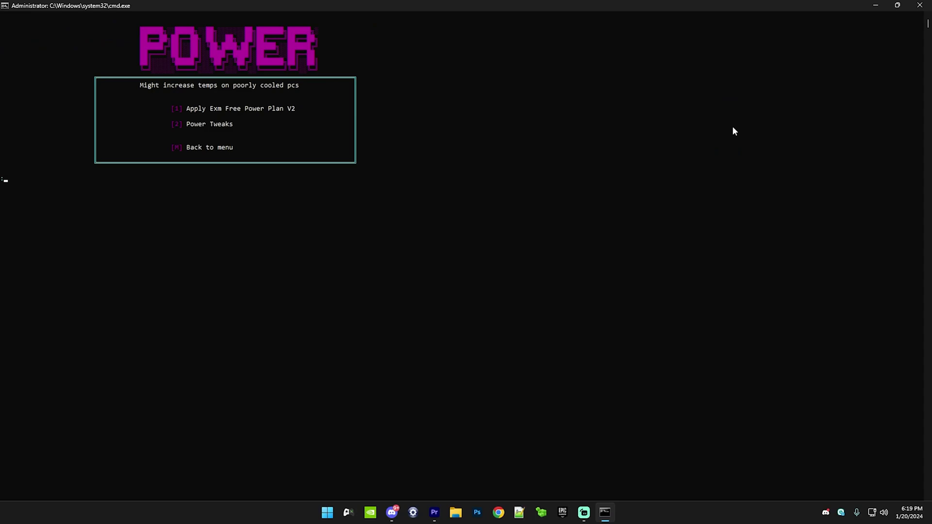
type("2")
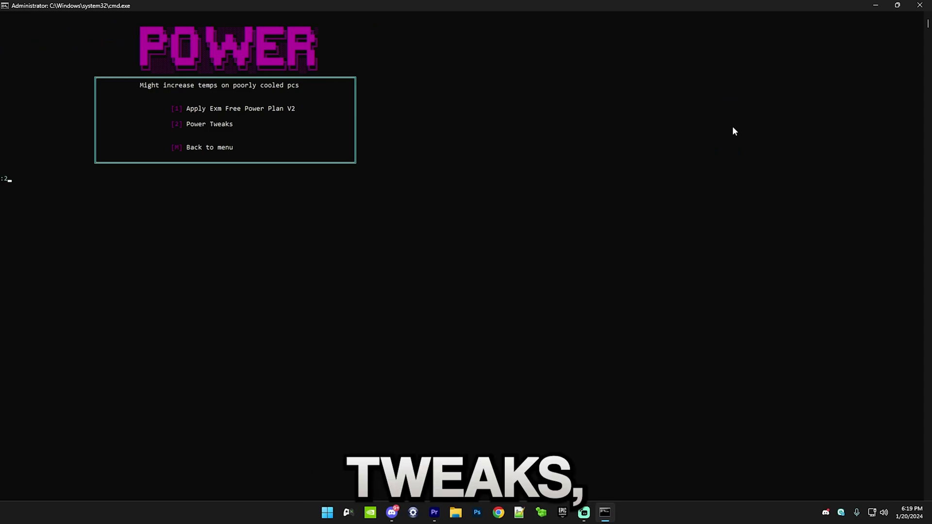
key("Return")
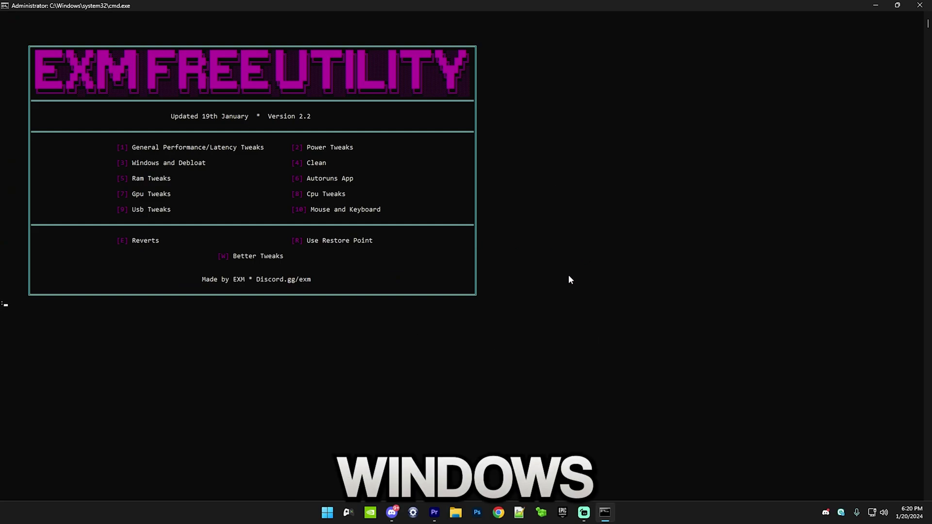
type("3")
key("Return")
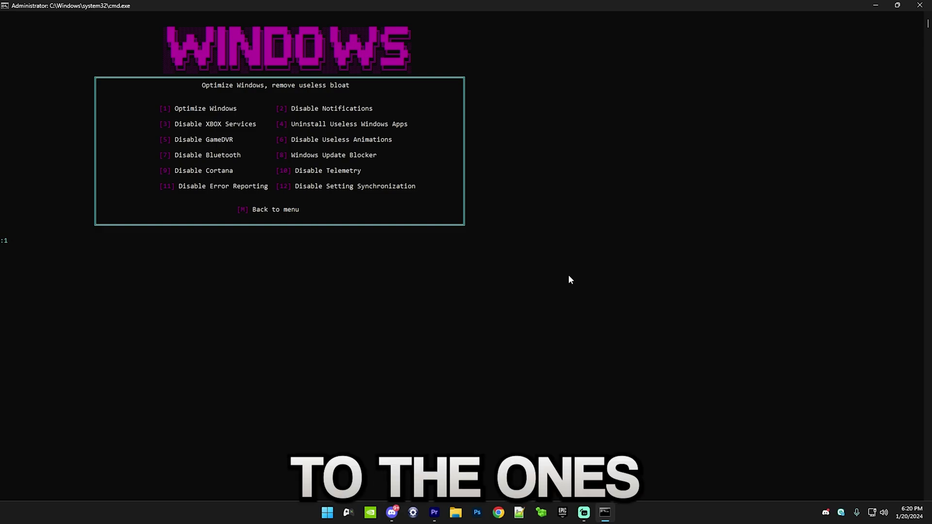
Step: Run Optimize Windows and continue past its completion message
key("Return")
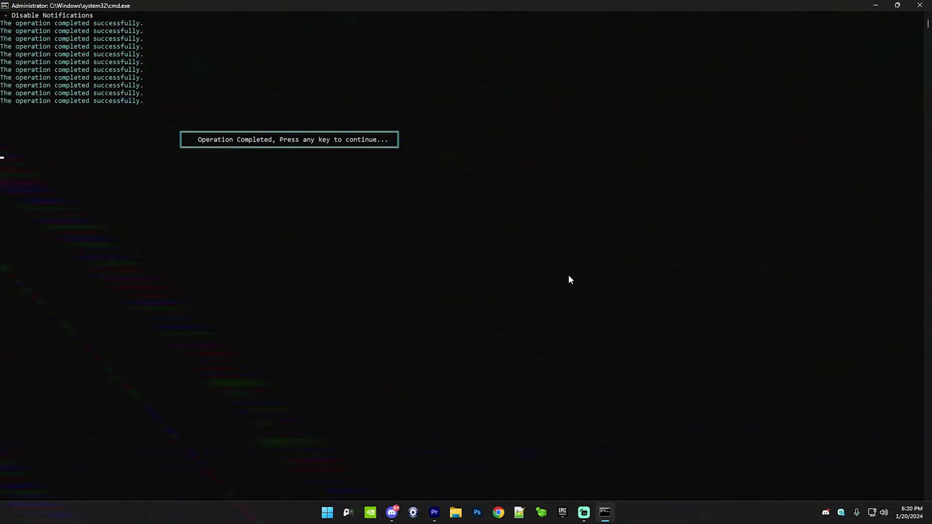
key("Return")
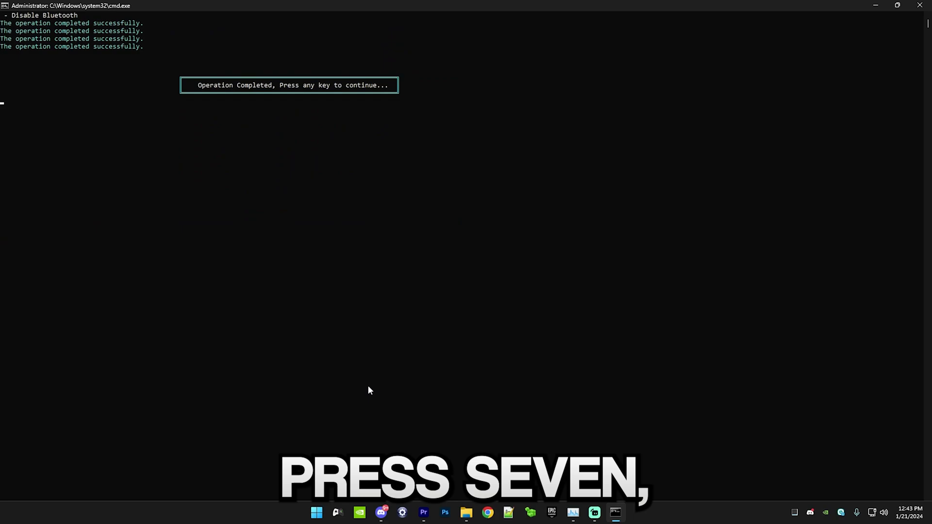
key("Return")
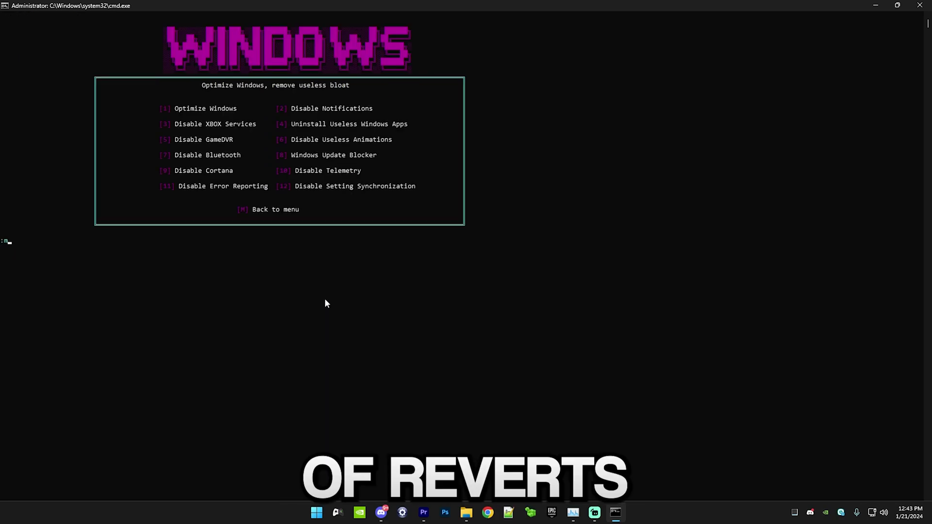
key("Return")
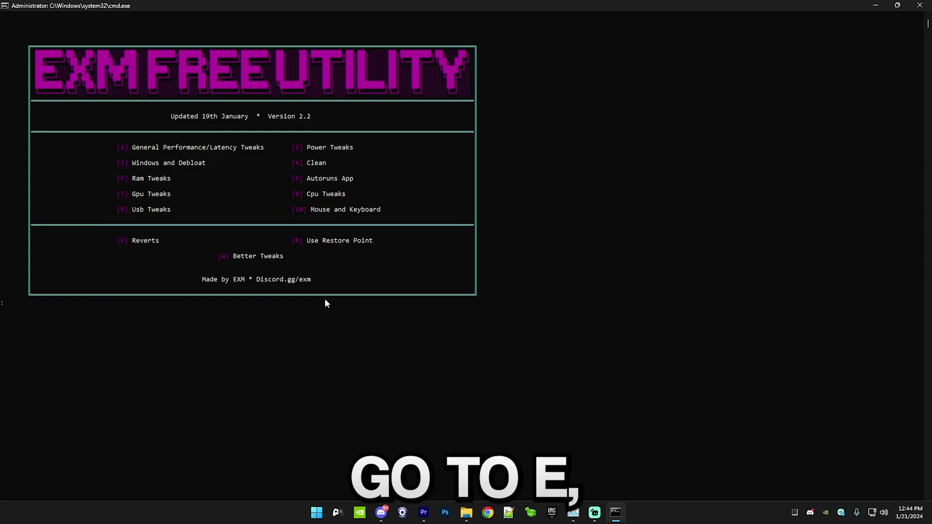
key("Return")
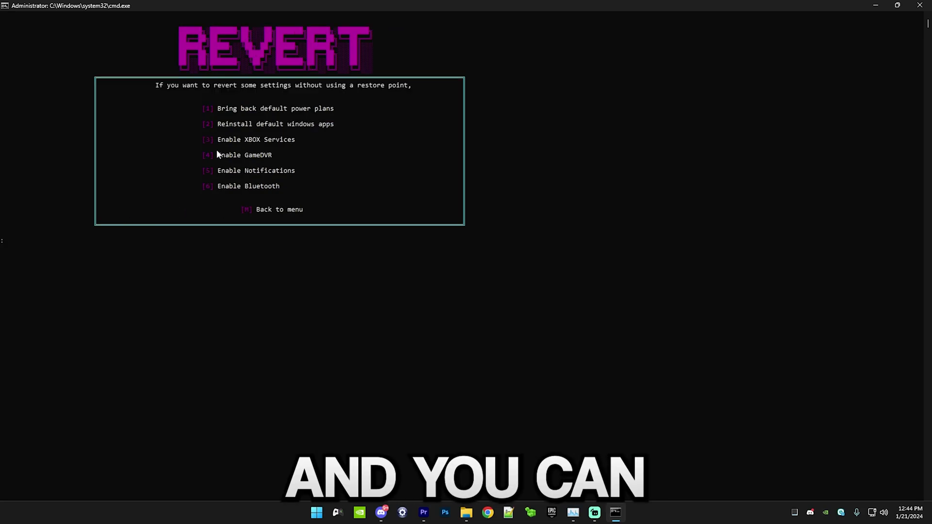
left_click_drag(217, 154, 253, 161)
left_click(316, 155)
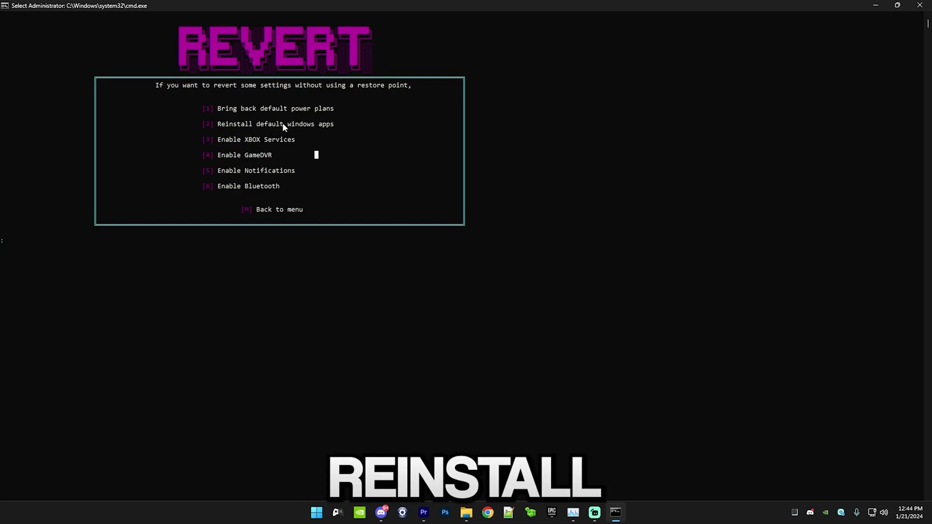
key("Escape")
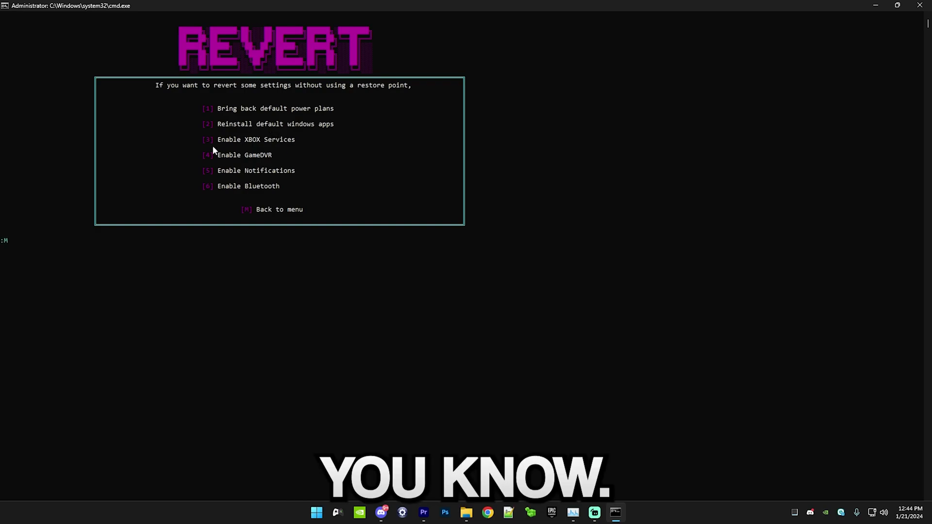
Step: Go back to the main menu and open the Windows options (3)
type("m")
key("Return")
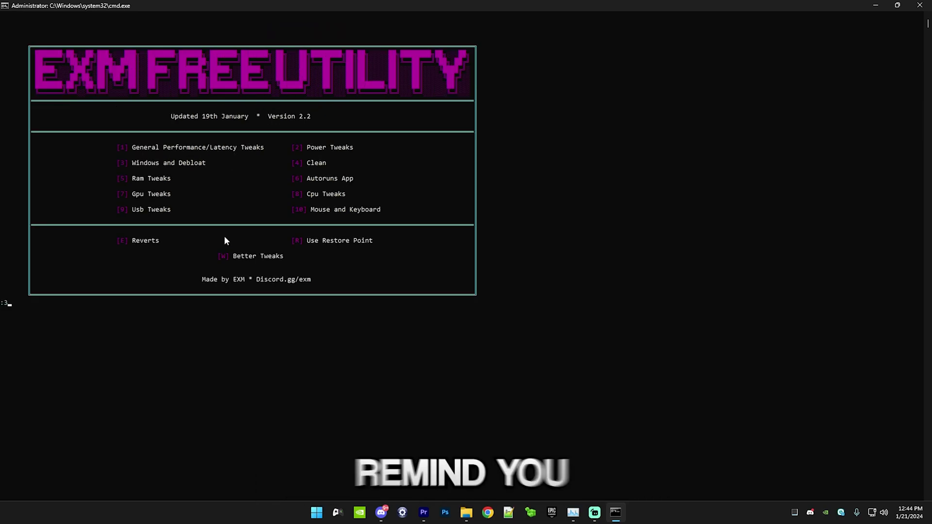
type("3")
key("Return")
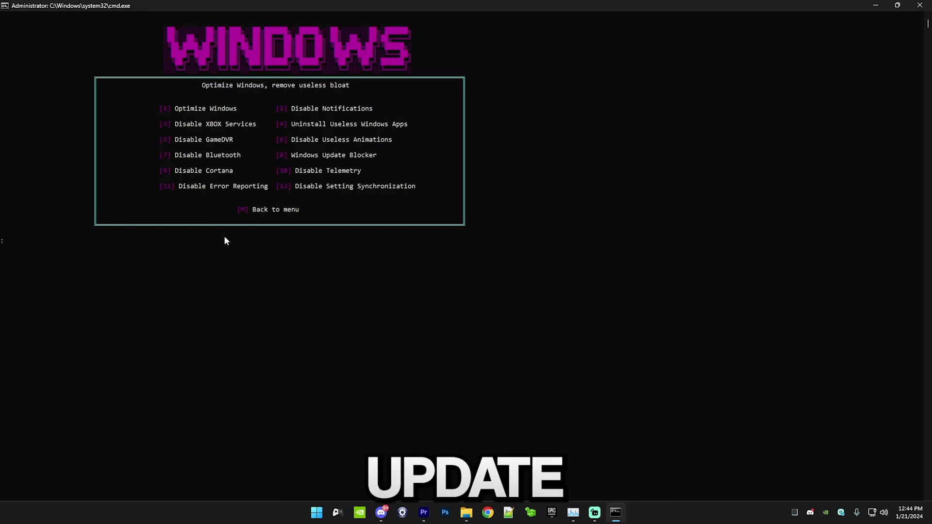
Step: Launch Windows Update Blocker with option 8 and acknowledge the Exm instruction dialog
type("89")
key("Return")
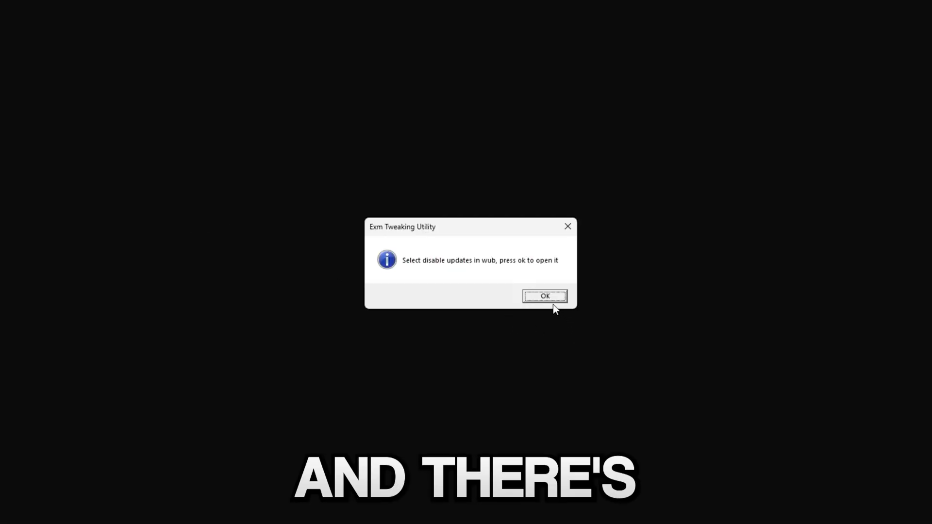
left_click(549, 298)
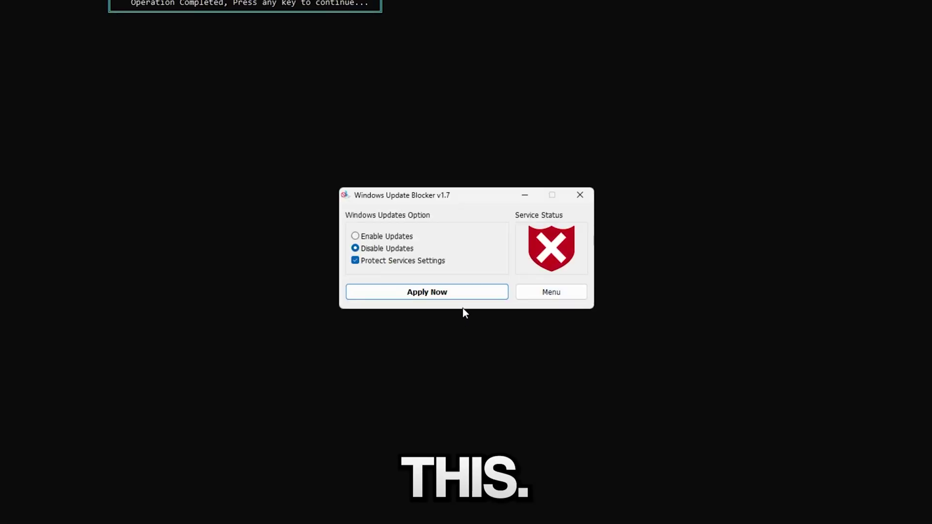
Step: Apply Disable Updates with Protect Services Settings in Update Blocker v1.7, then close it
left_click(441, 297)
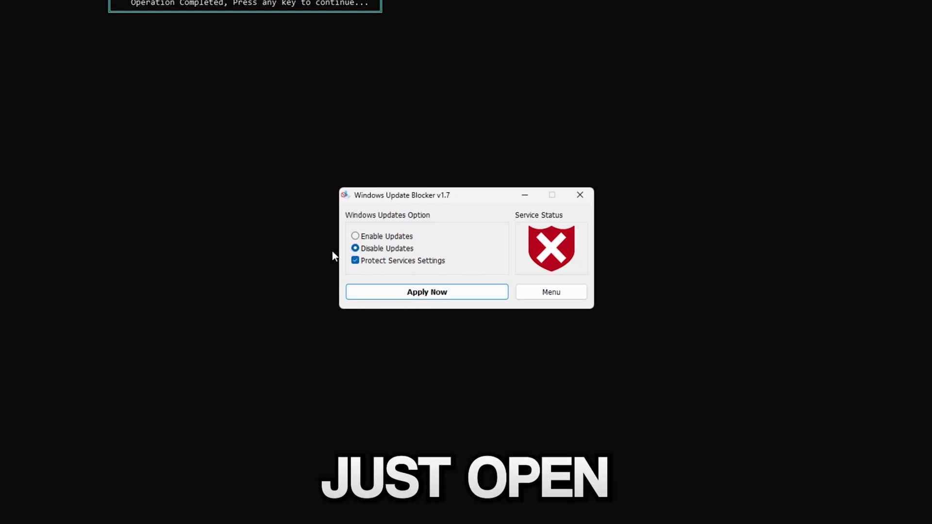
left_click(356, 237)
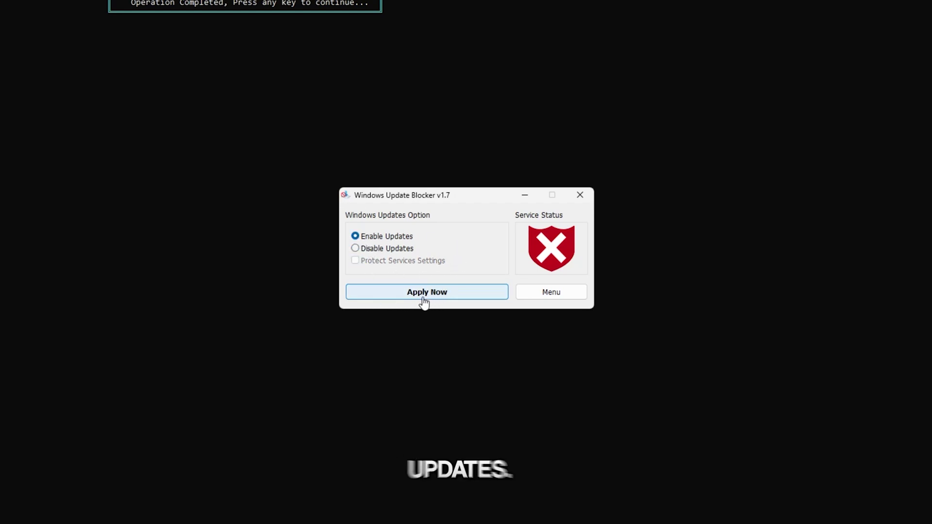
left_click(355, 248)
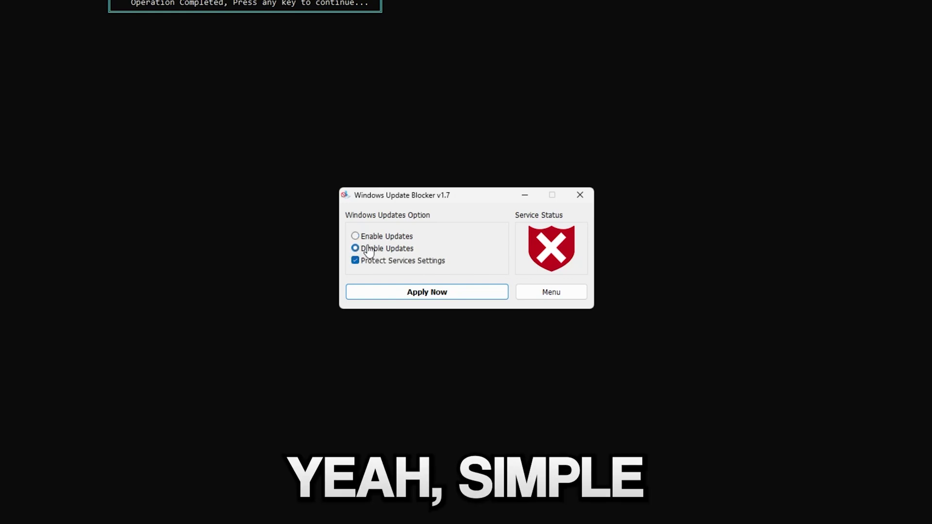
left_click(412, 292)
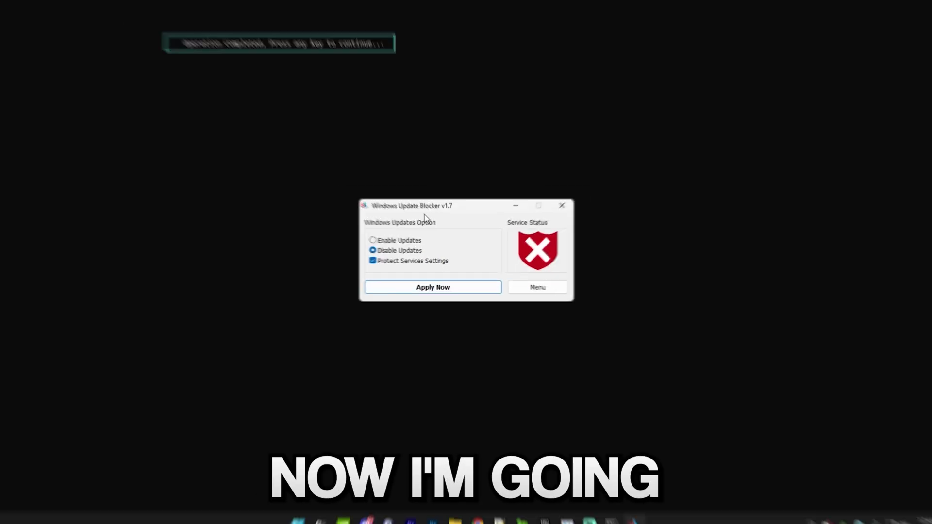
left_click(561, 207)
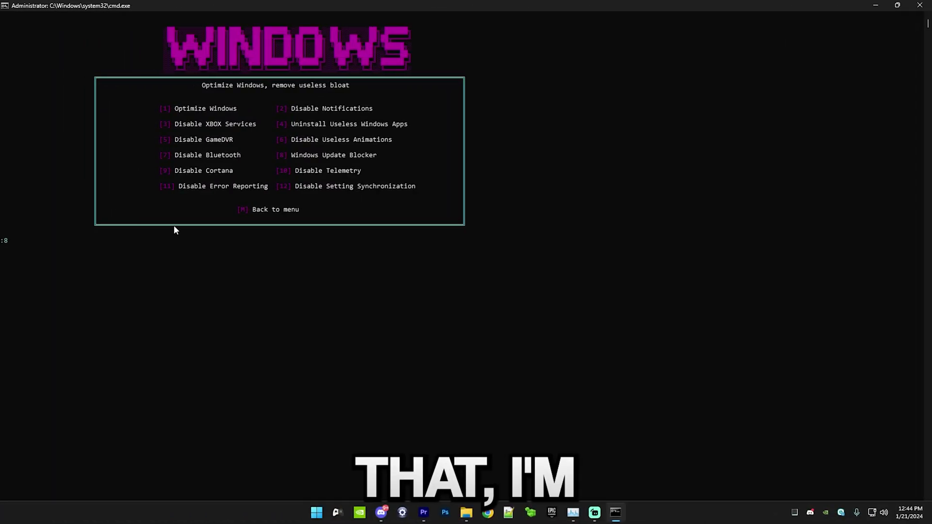
Step: Run Disable Cortana (option 9), then enter 4 for Clean at the main menu
type("9")
key("Return")
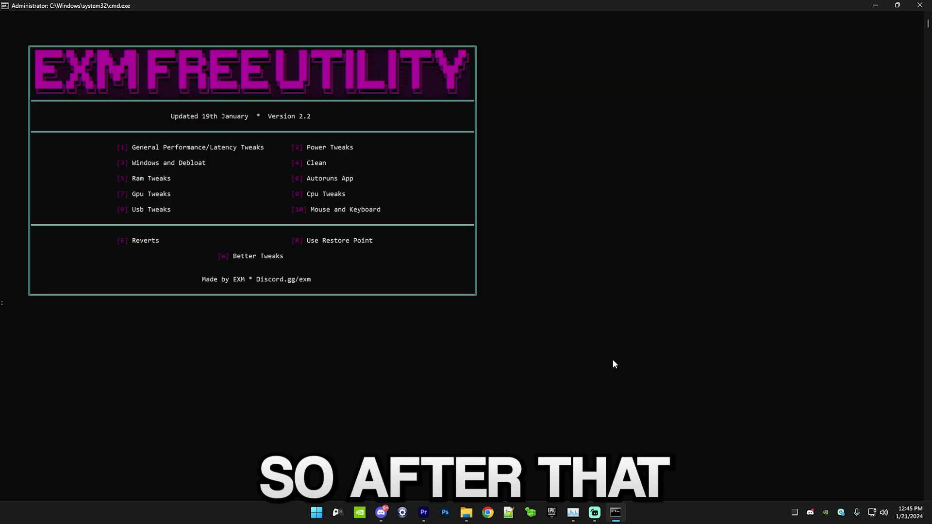
type("4")
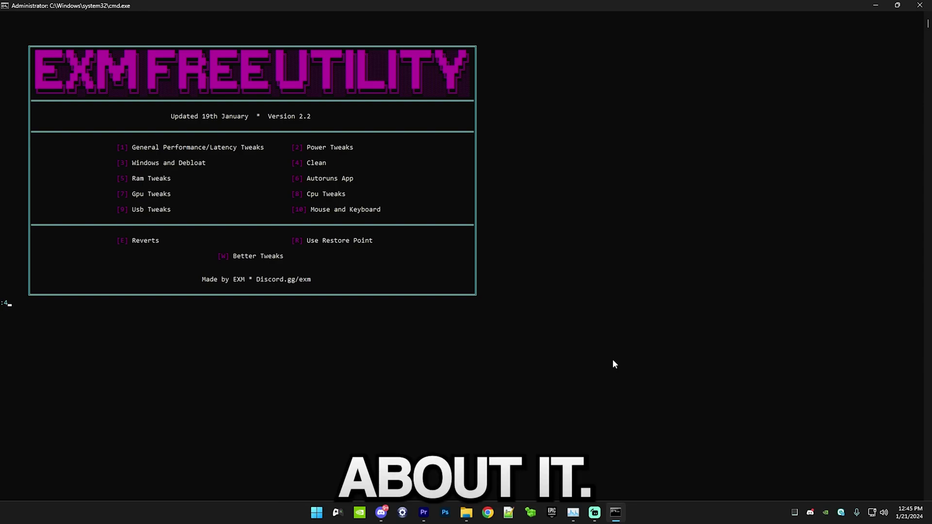
Step: Run Clean to remove unknown devices and run Disk Cleanup, then return to the menu
key("Return")
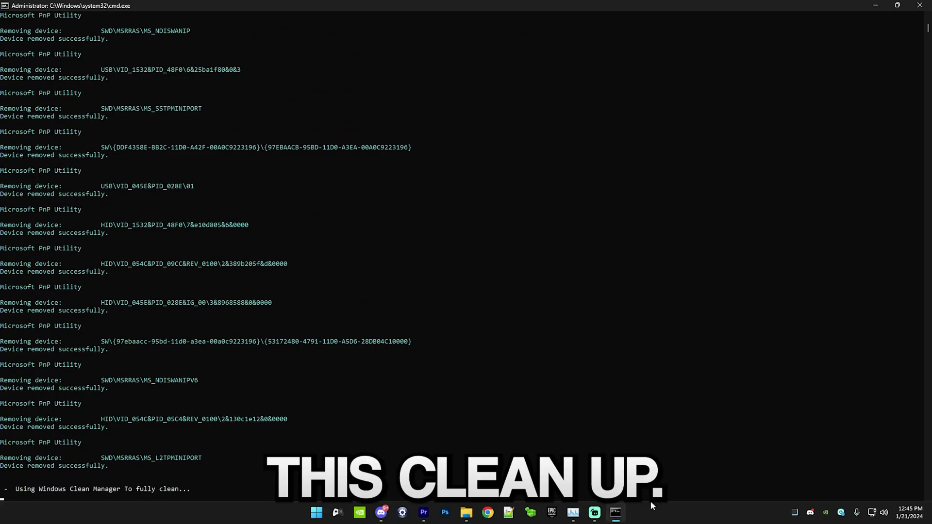
key("Return")
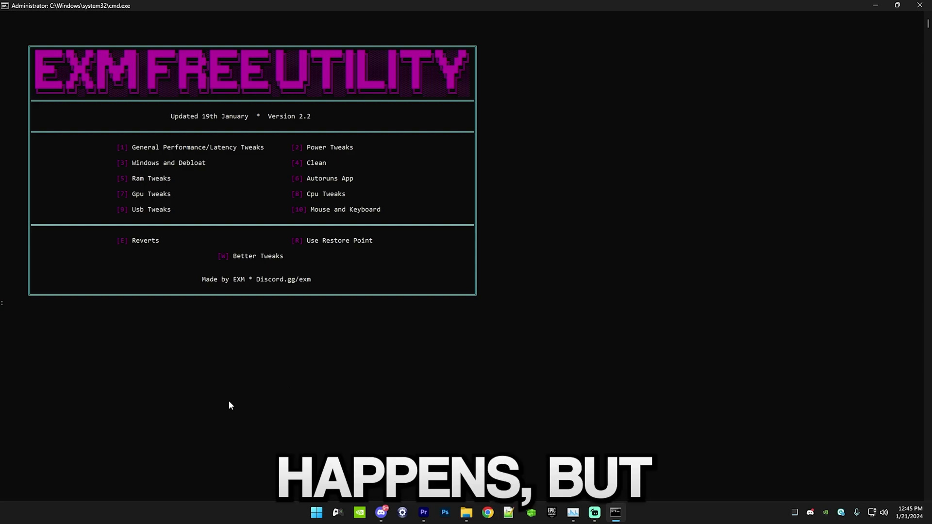
Step: Apply the Ram Tweaks (option 5), then start the Autoruns App step (option 6)
type("5")
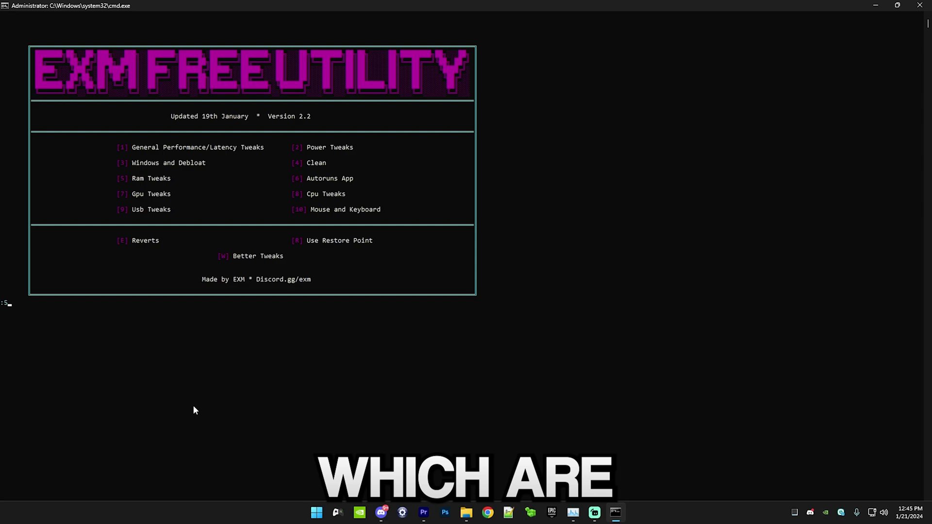
key("Return")
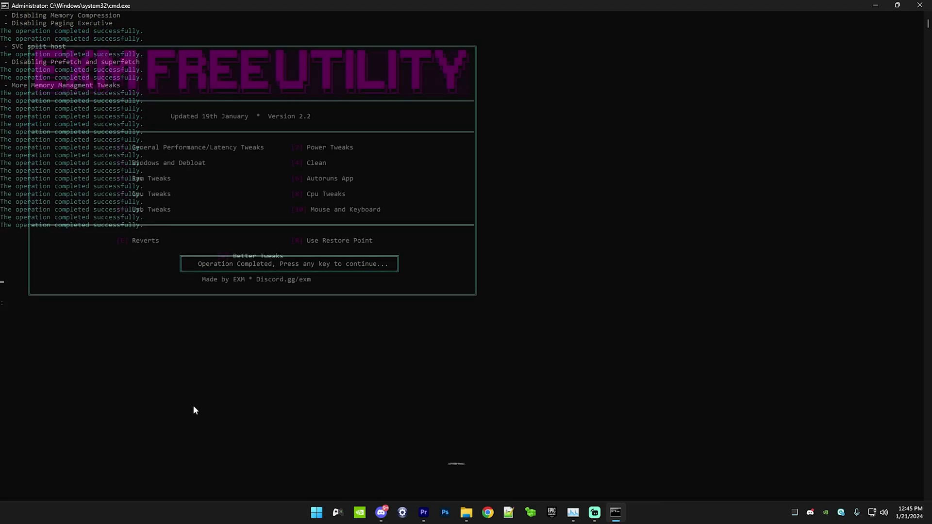
type("6")
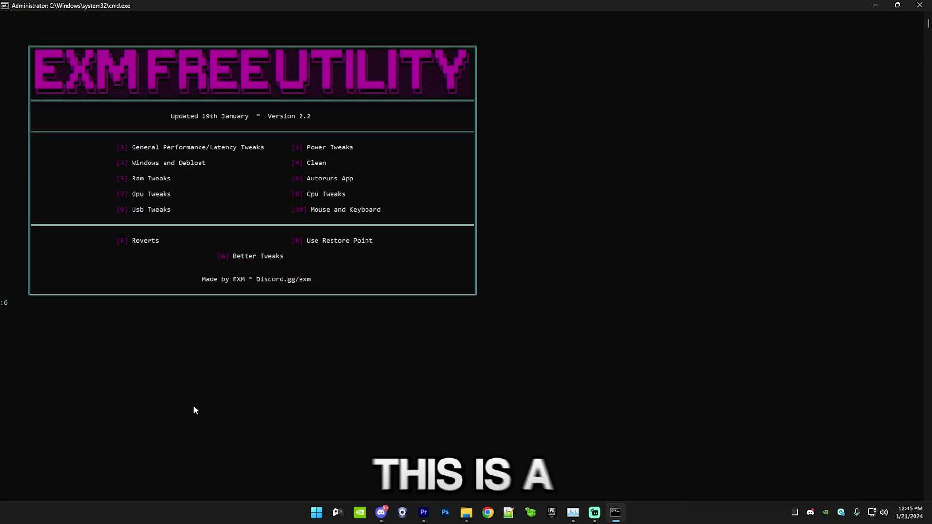
key("Return")
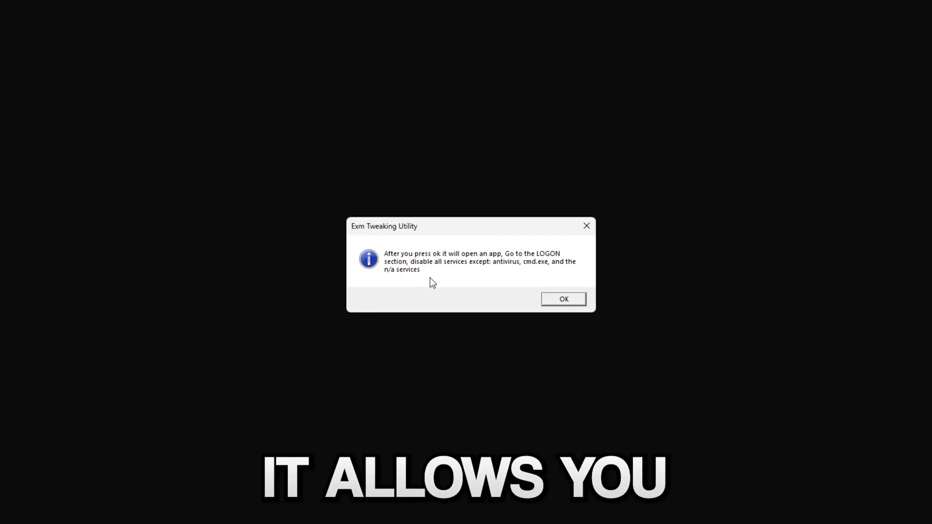
Step: Open Autoruns on the Logon tab and untick the BraveVpnWireguardService entry
left_click(576, 301)
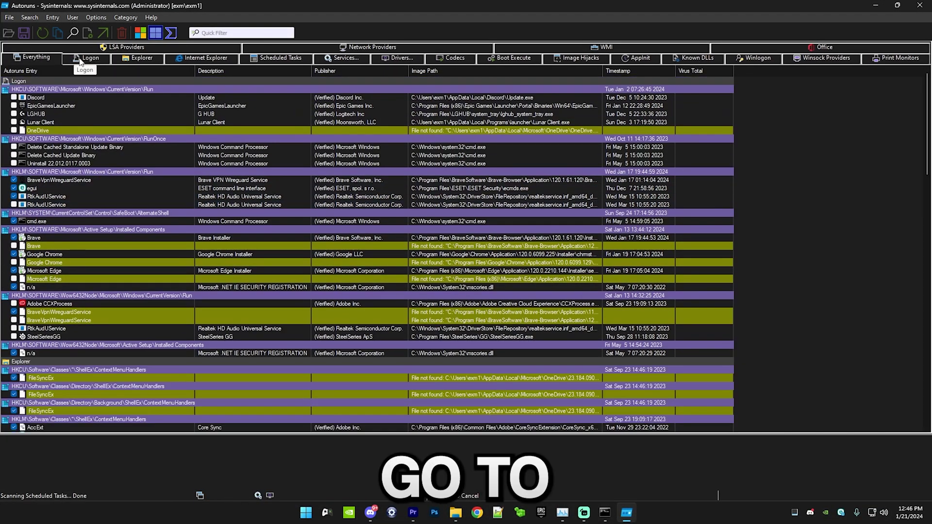
left_click(89, 59)
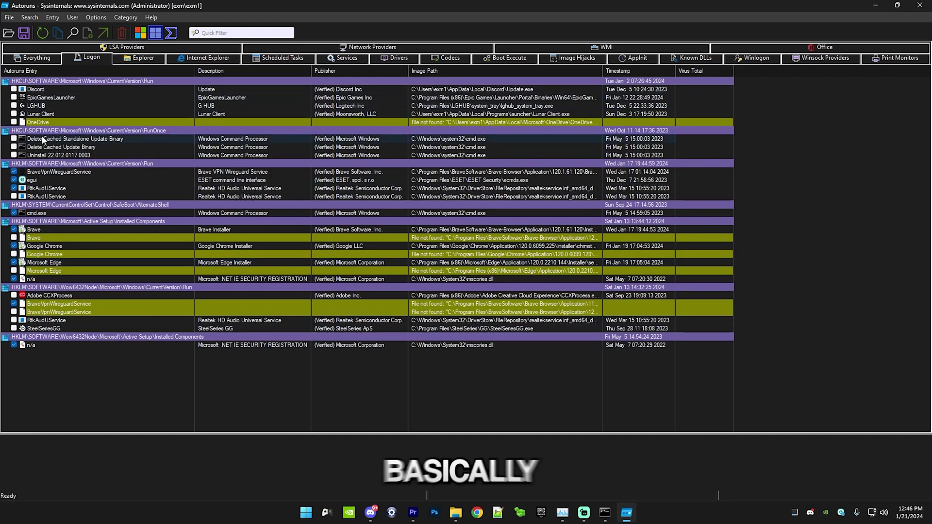
left_click(14, 171)
left_click(34, 180)
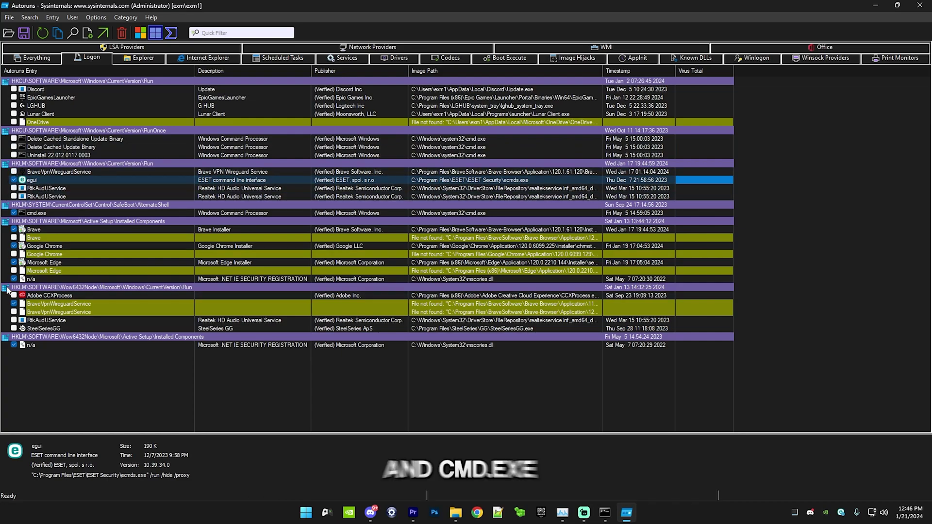
Step: Untick the Microsoft Edge installer entry and tick Discord after reviewing other startup entries
left_click(34, 213)
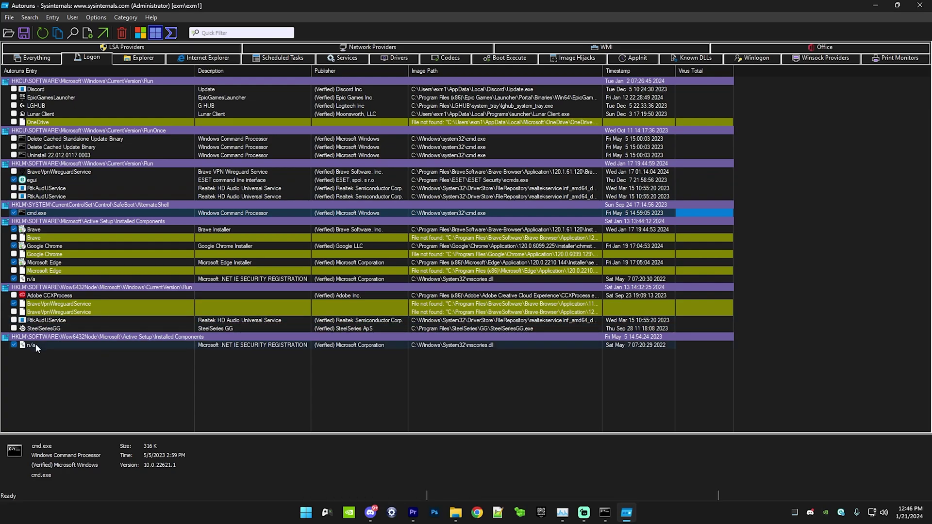
left_click(29, 280)
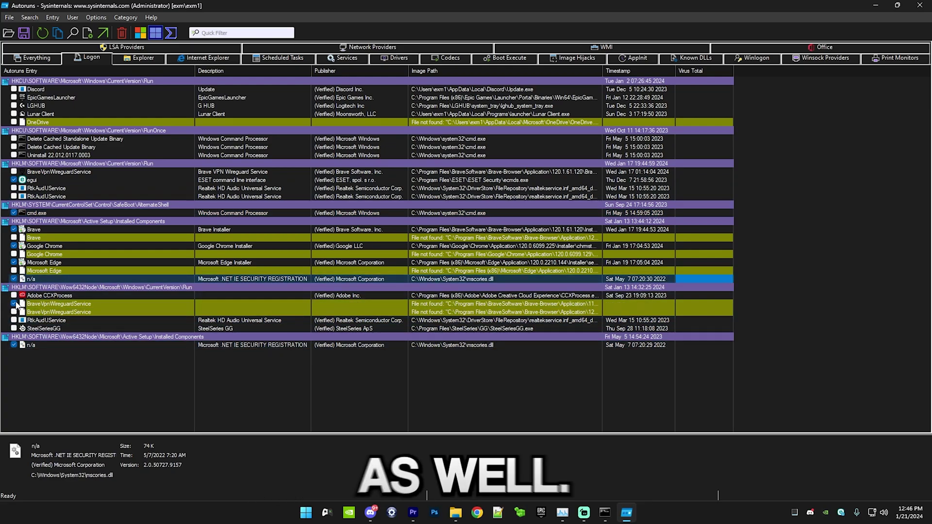
left_click(13, 263)
left_click(30, 255)
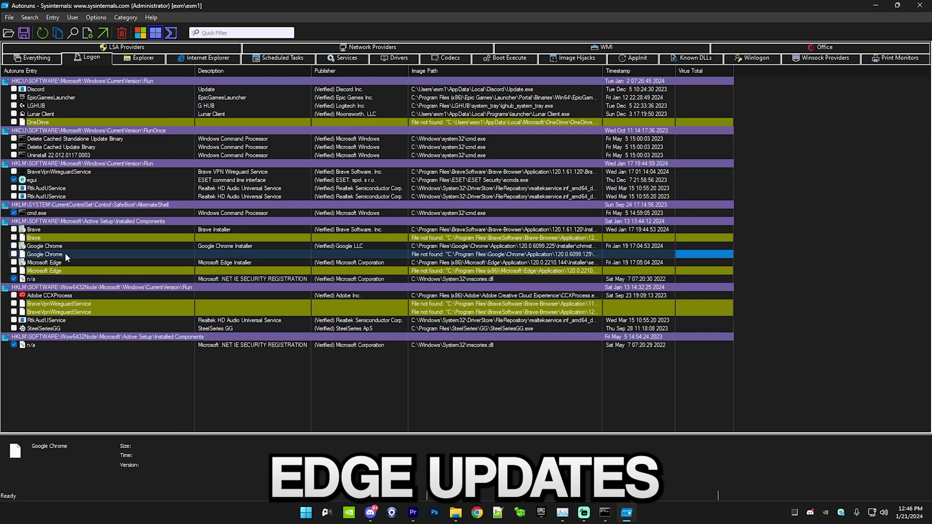
key("Home")
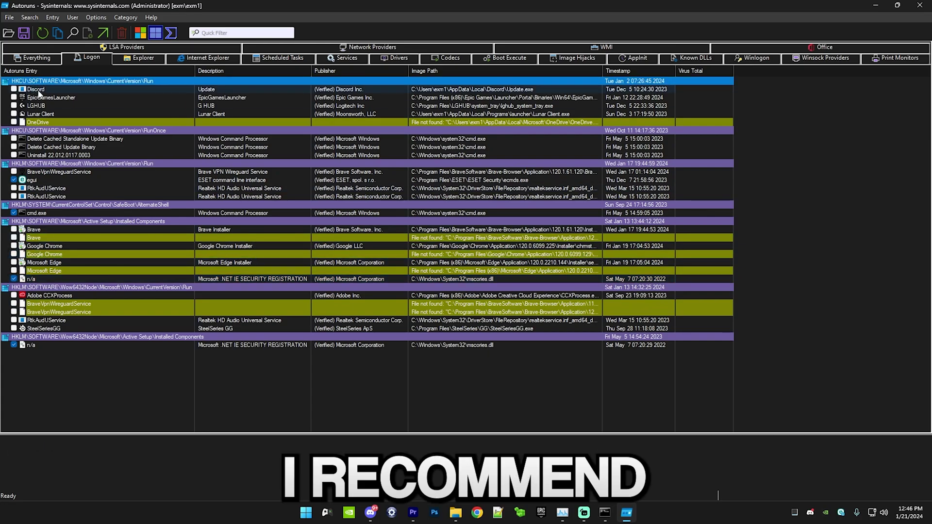
key("Down")
key("Down")
key("Down")
key("Down")
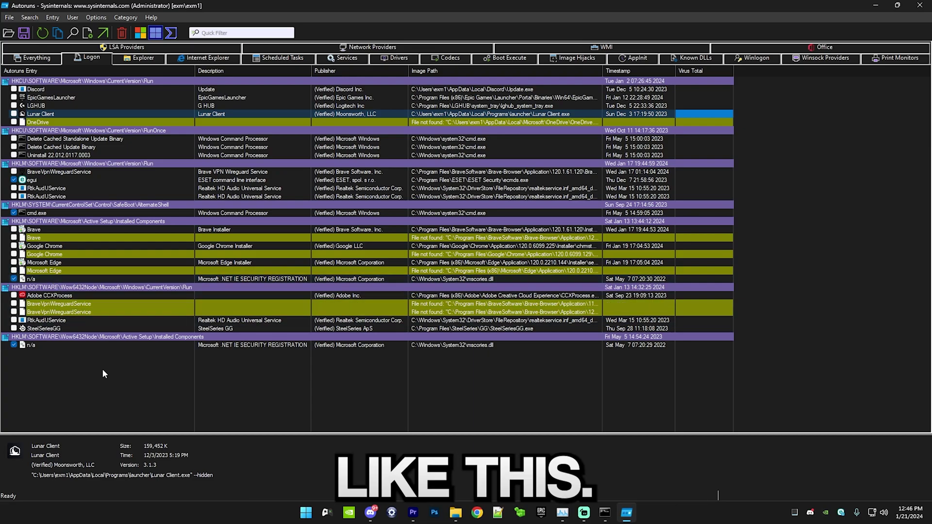
left_click(120, 396)
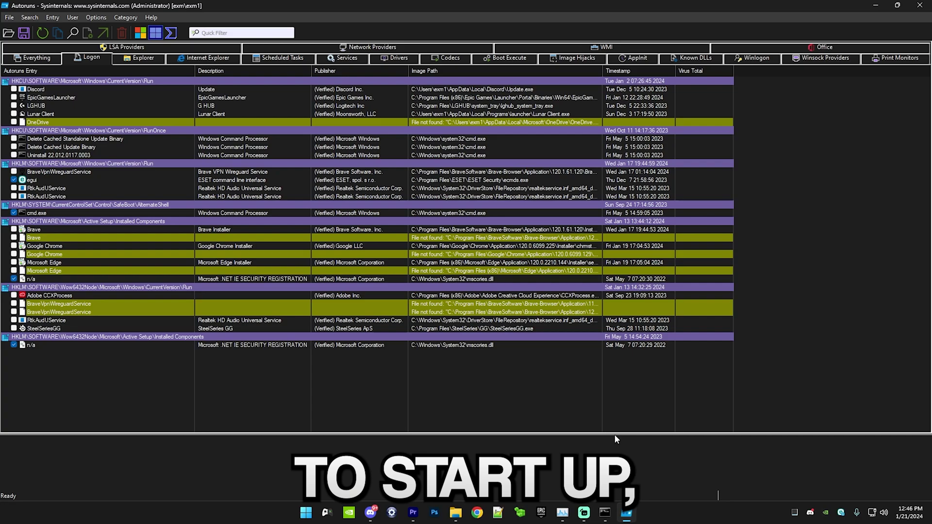
left_click(13, 90)
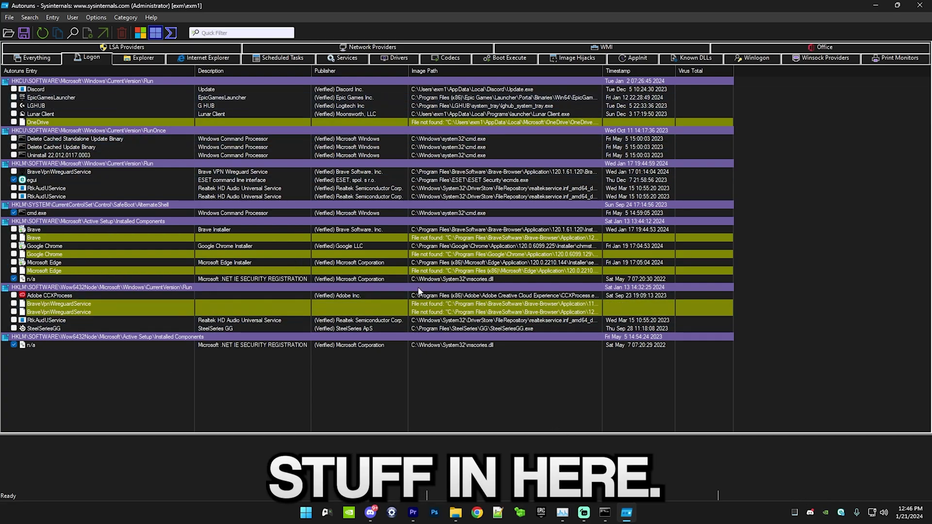
Step: Close Autoruns and open Gpu Tweaks (option 7) from the main menu
left_click(917, 5)
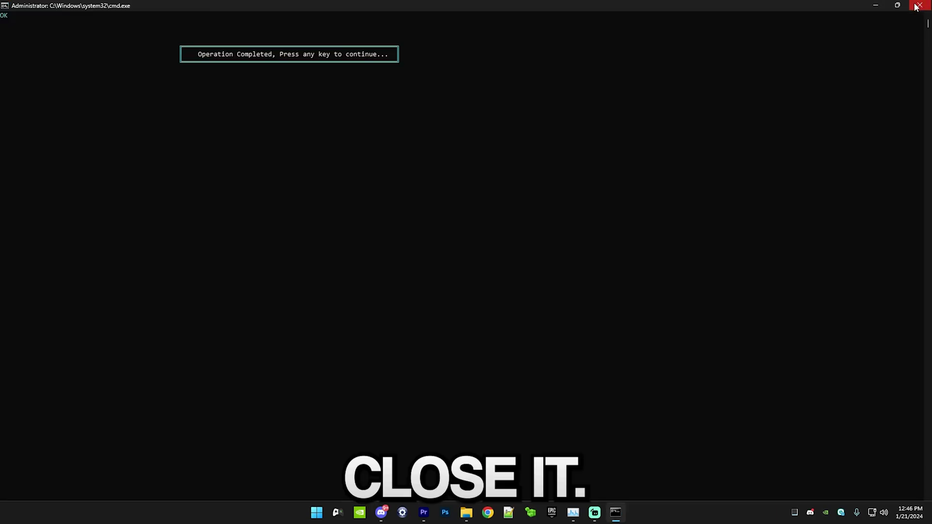
key("Return")
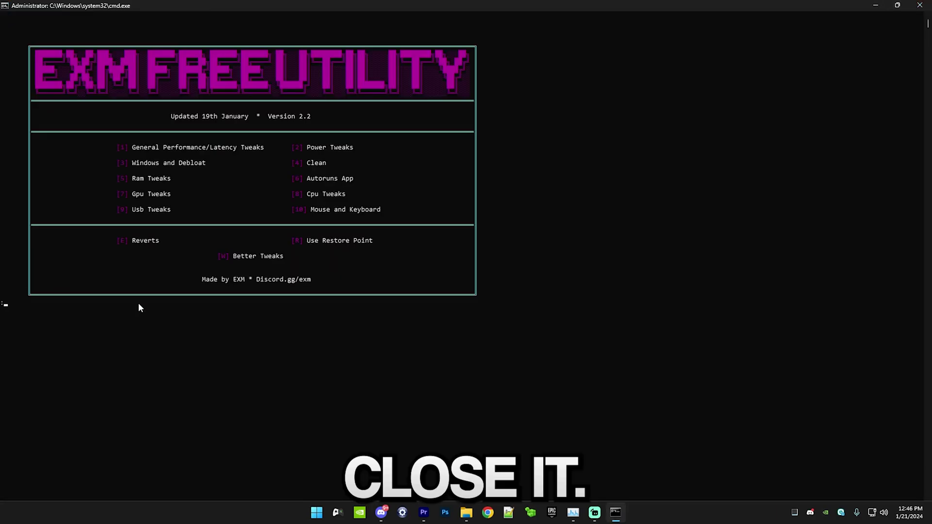
type("7")
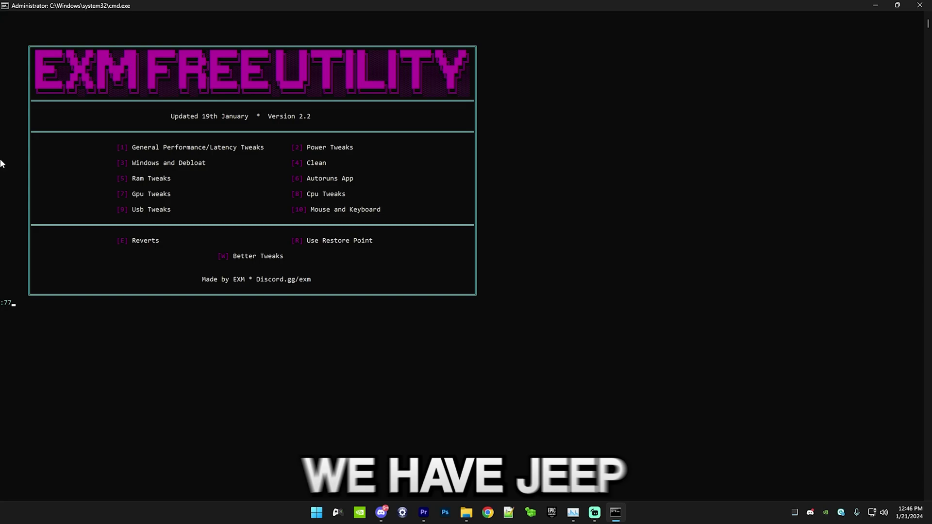
key("Return")
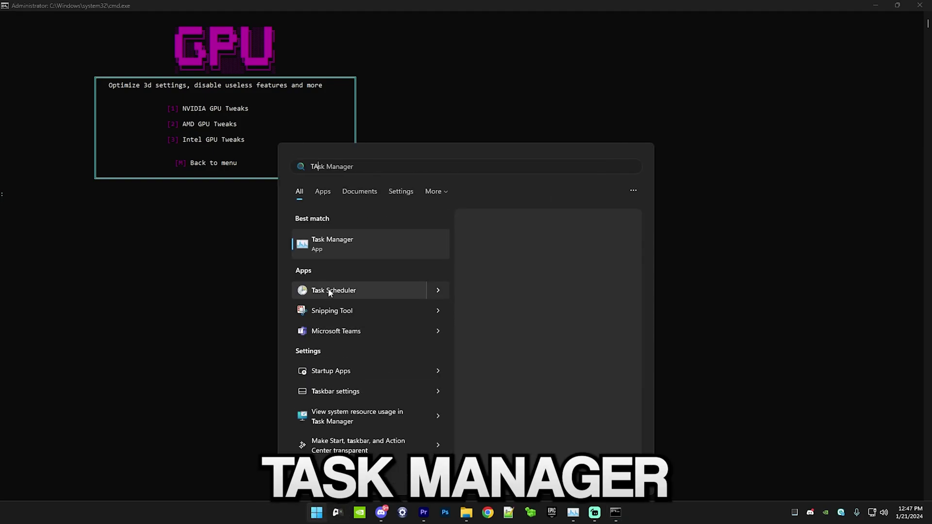
Step: Confirm on Task Manager's GPU 0 page that the card is an NVIDIA GeForce RTX 3080
left_click(326, 291)
left_click(12, 68)
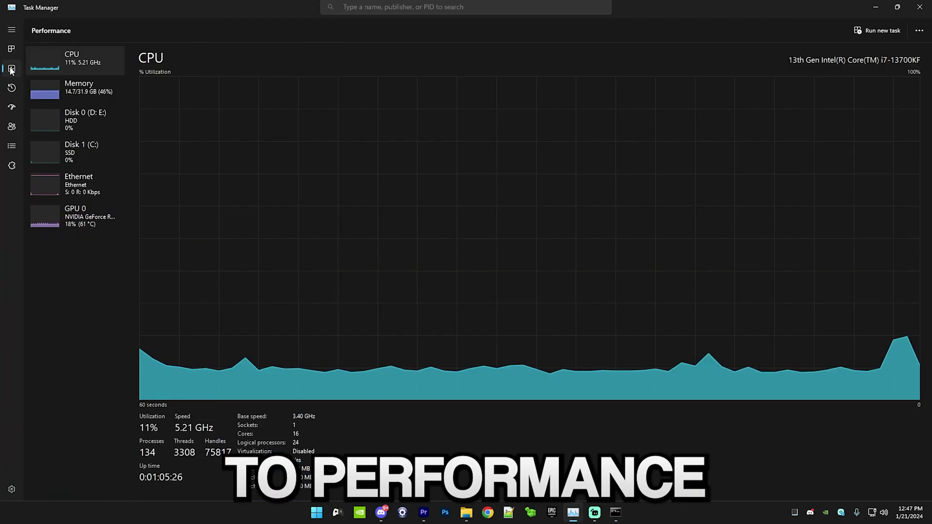
left_click(120, 224)
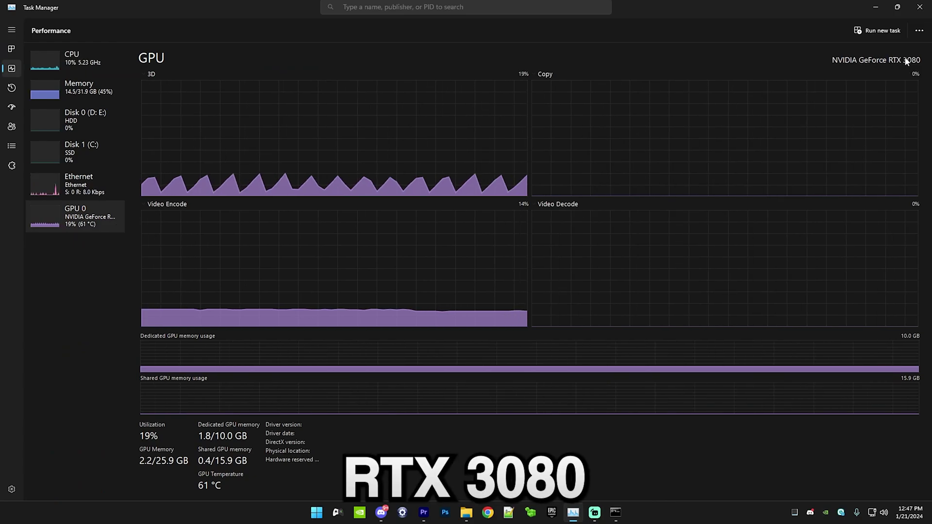
left_click(921, 5)
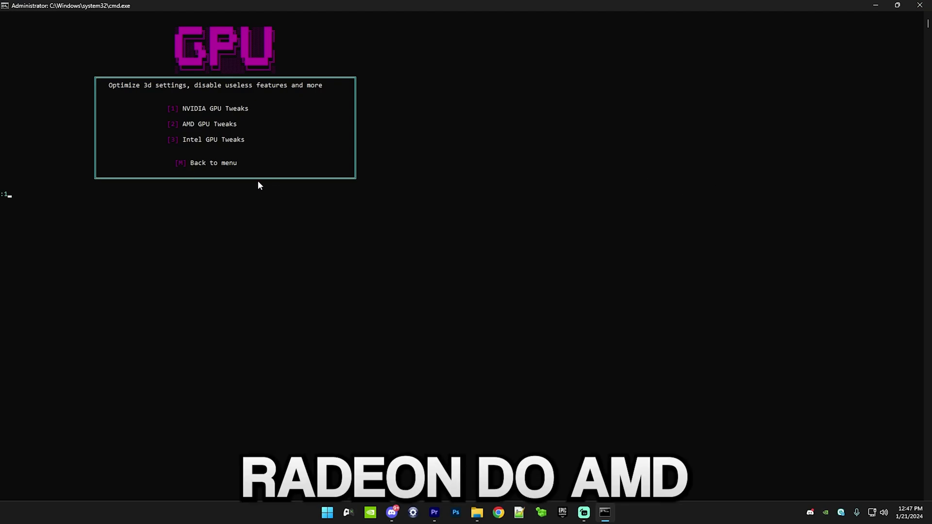
key("BackSpace")
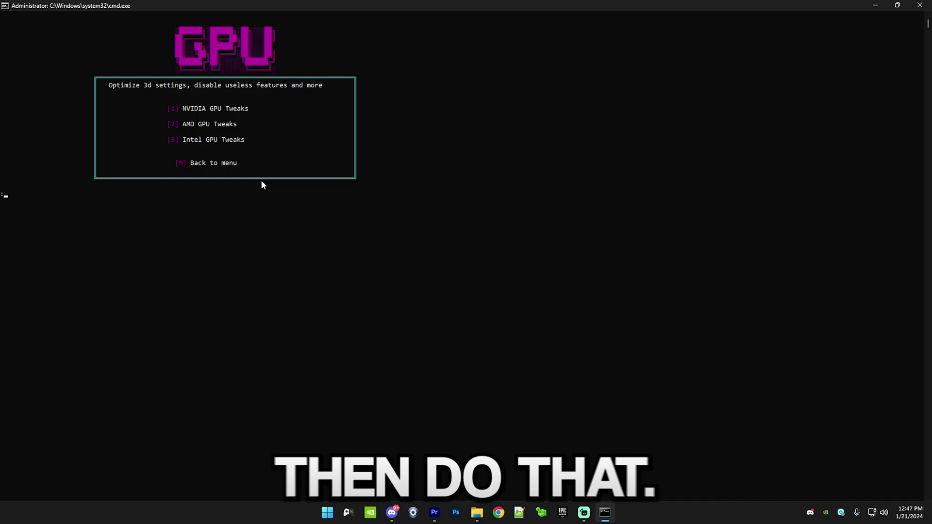
Step: Apply the NVIDIA GPU tweaks (option 1) and the Cpu Tweaks (option 8)
type("1")
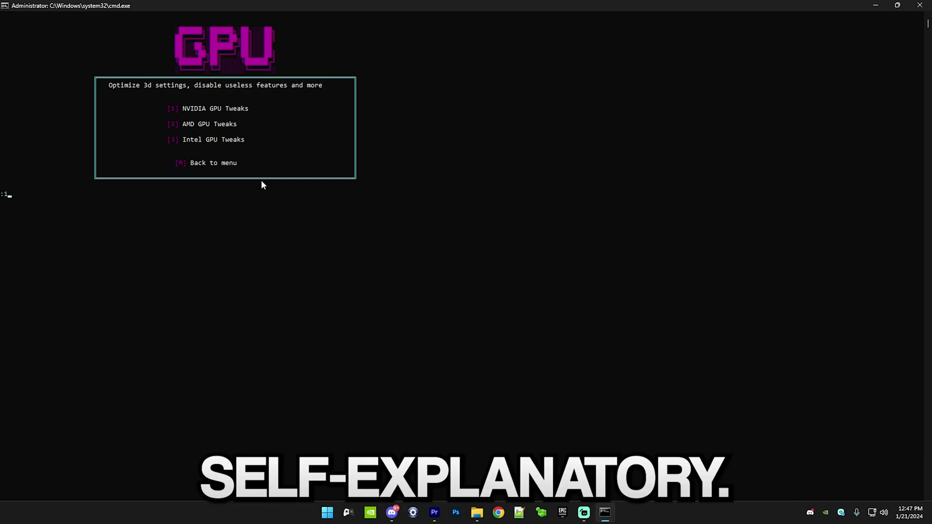
key("Return")
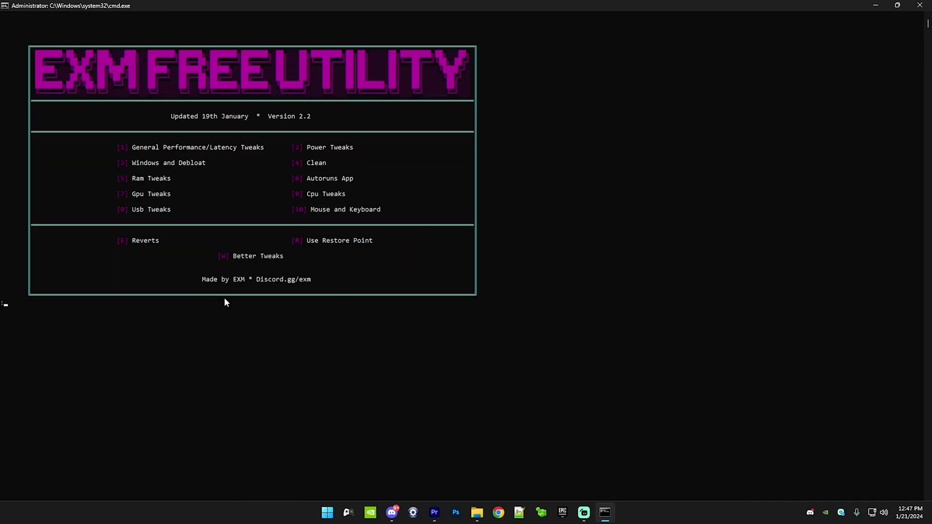
type("7")
key("BackSpace")
type("8")
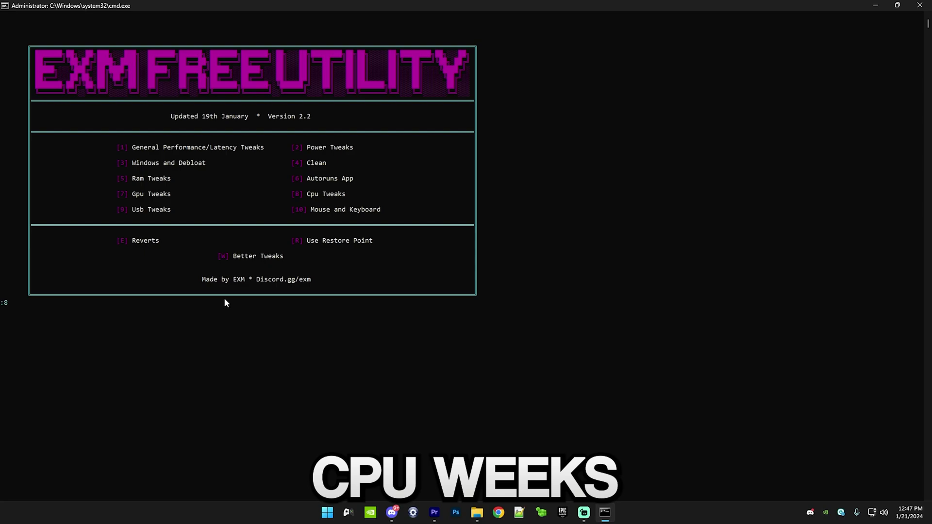
key("Return")
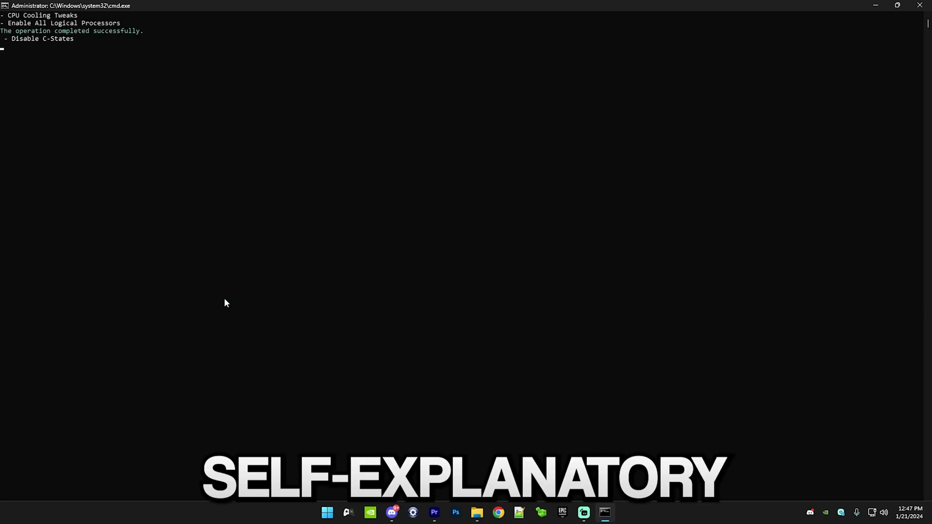
key("Return")
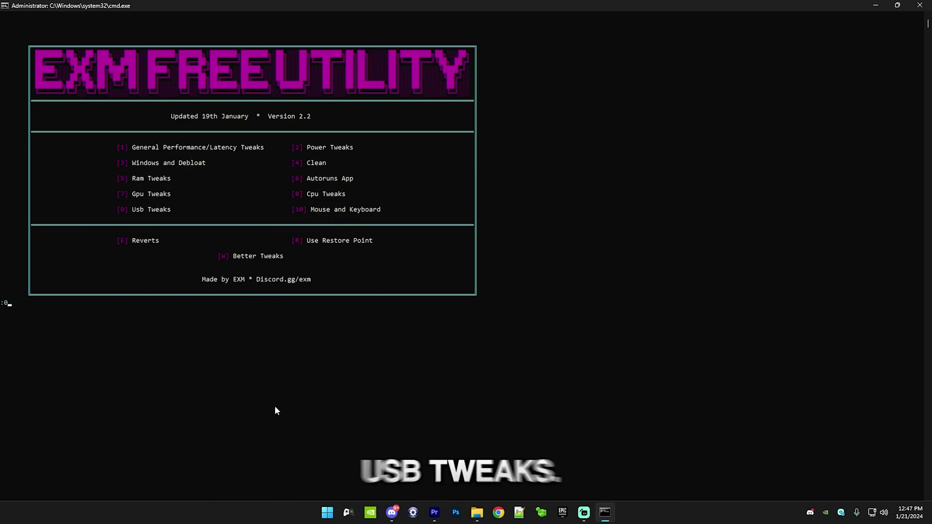
Step: Run the Usb Tweaks (option 9) and return to the main menu
type("9")
key("Return")
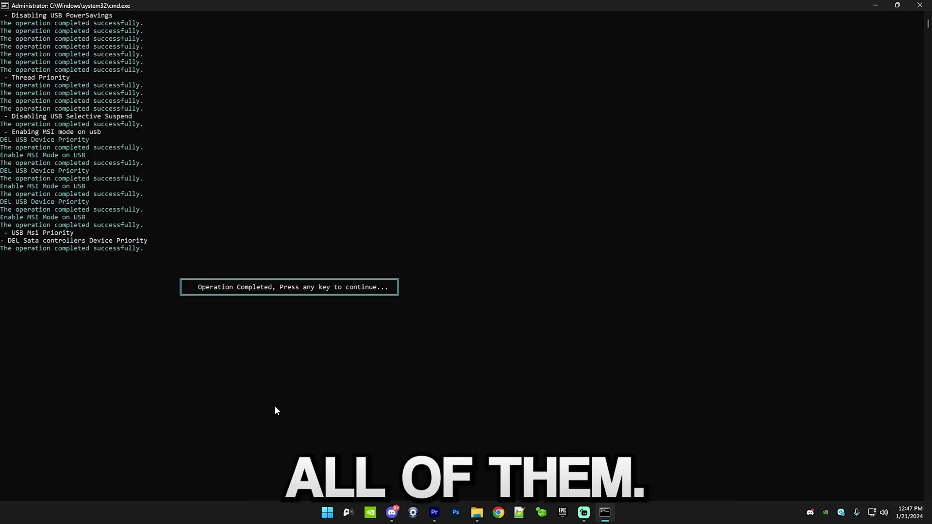
key("Return")
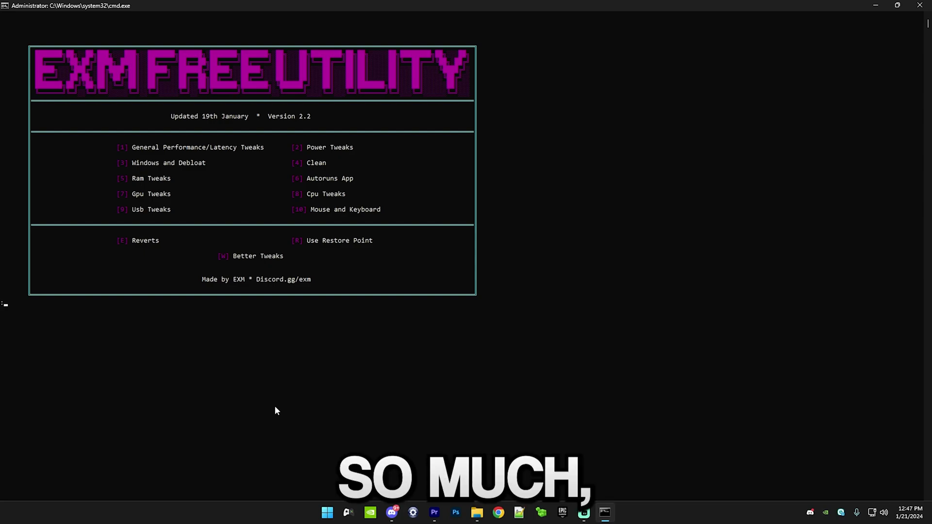
Step: Run Mouse and Keyboard tweaks, resuming paused output until the KBM data queue size menu appears
type("10")
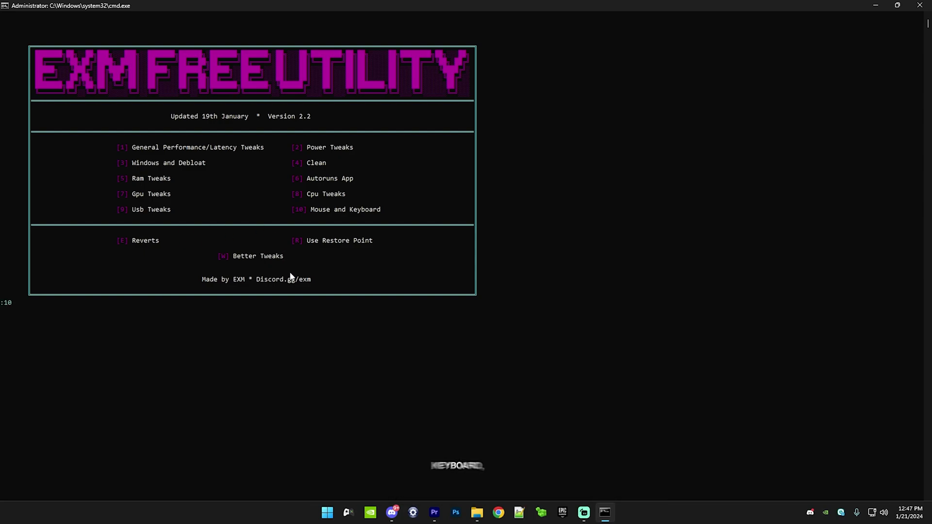
key("Return")
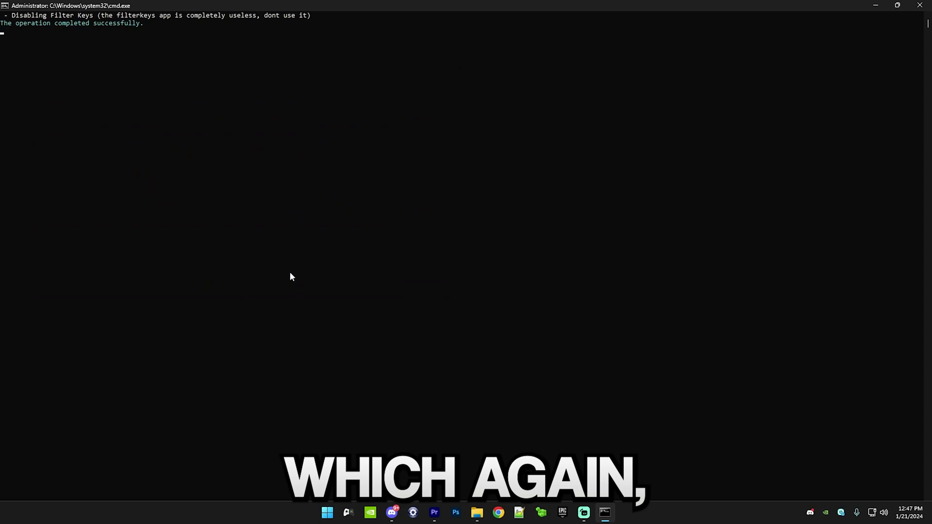
left_click_drag(18, 39, 170, 50)
left_click(169, 54)
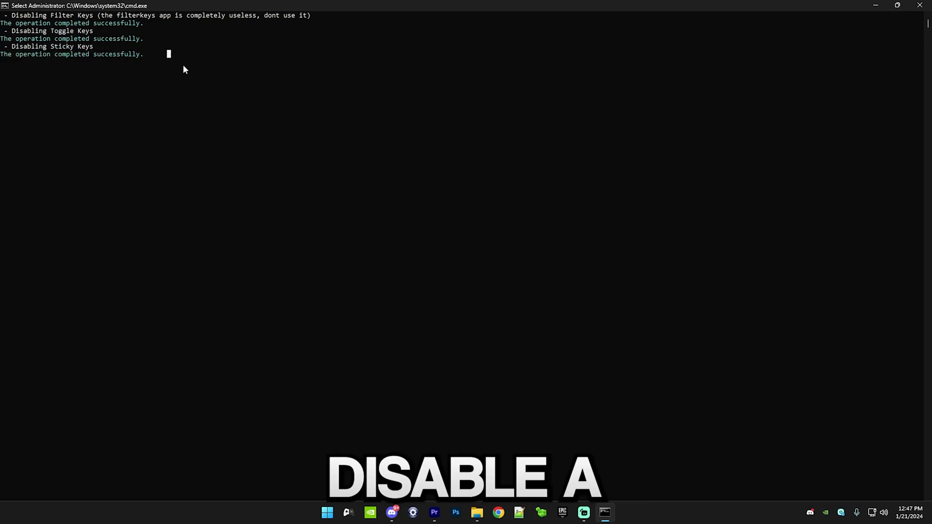
right_click(134, 144)
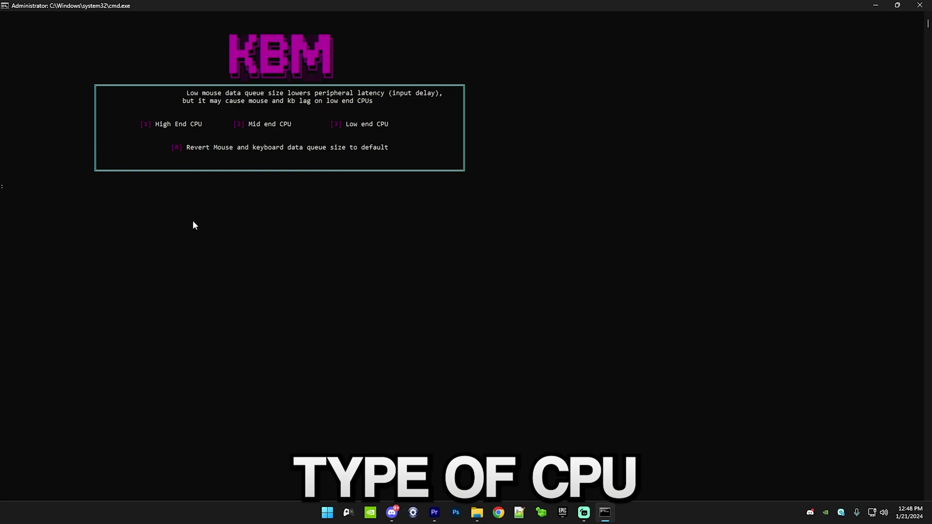
Step: Confirm in Task Manager's CPU performance view that the processor is an Intel Core i7-13700KF
left_click(327, 512)
type("task manager")
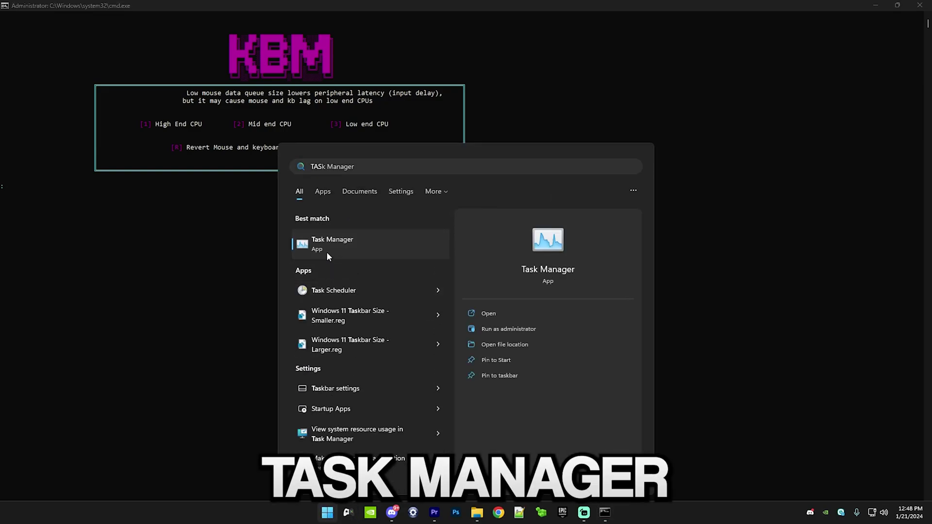
left_click(327, 251)
left_click(89, 294)
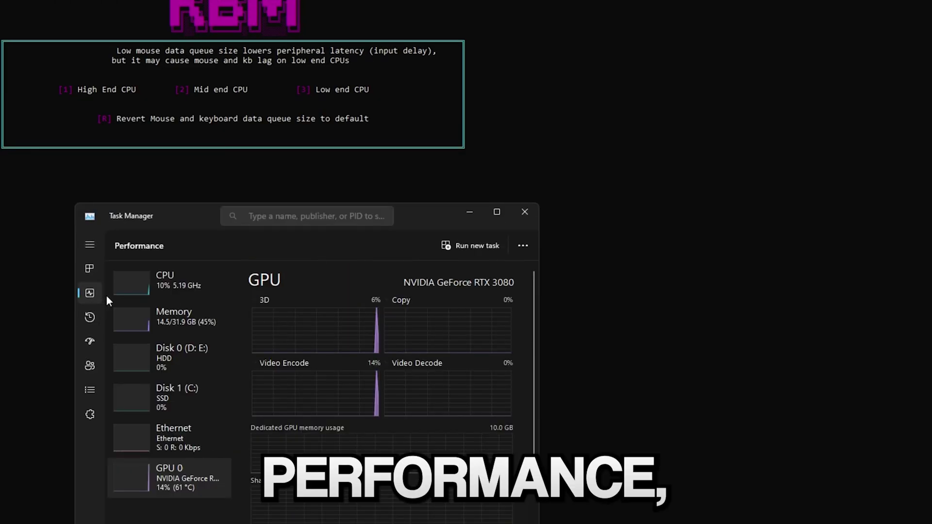
left_click(151, 290)
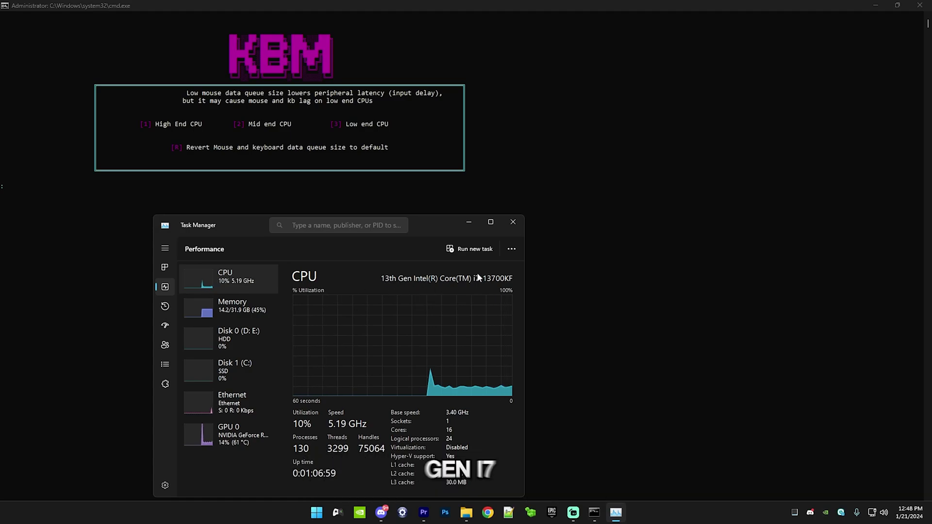
Step: Back in EXM Free Utility, apply the High End CPU mouse and keyboard queue size (option 1)
left_click(523, 224)
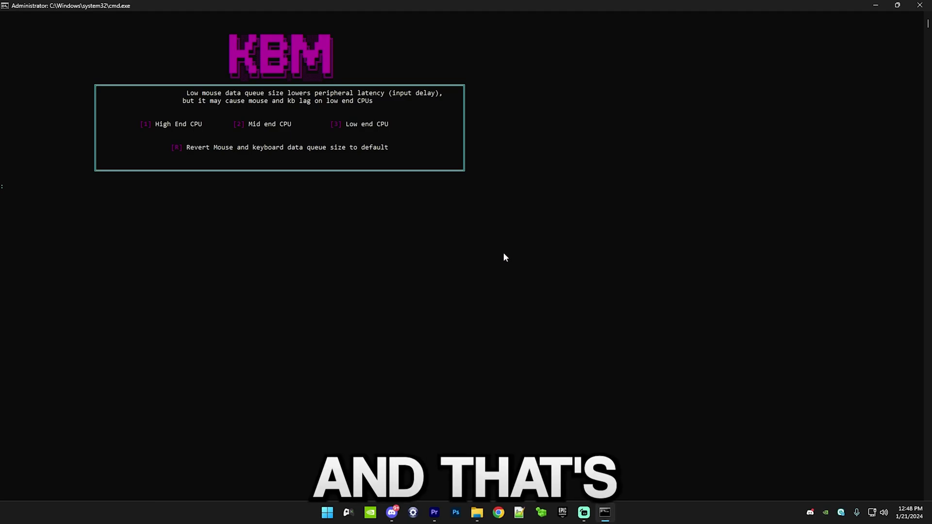
type("1")
key("Return")
key("Return")
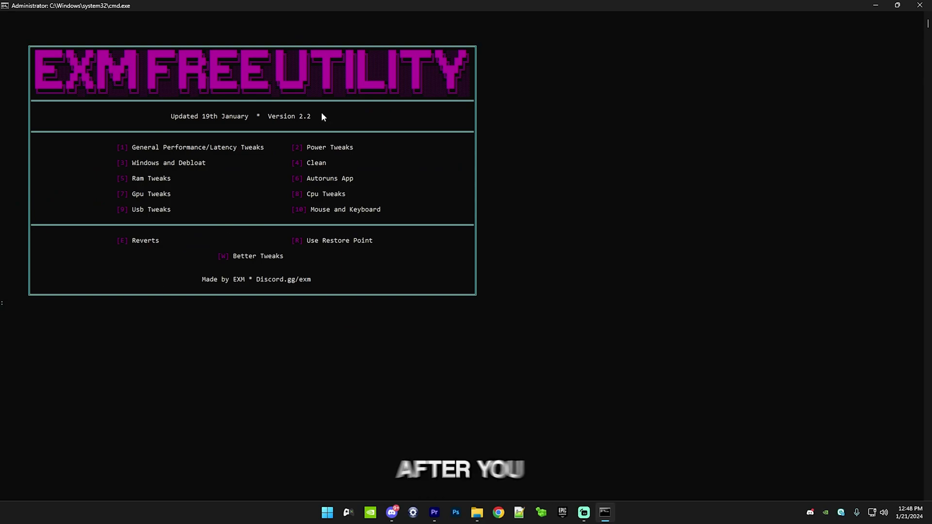
left_click(327, 512)
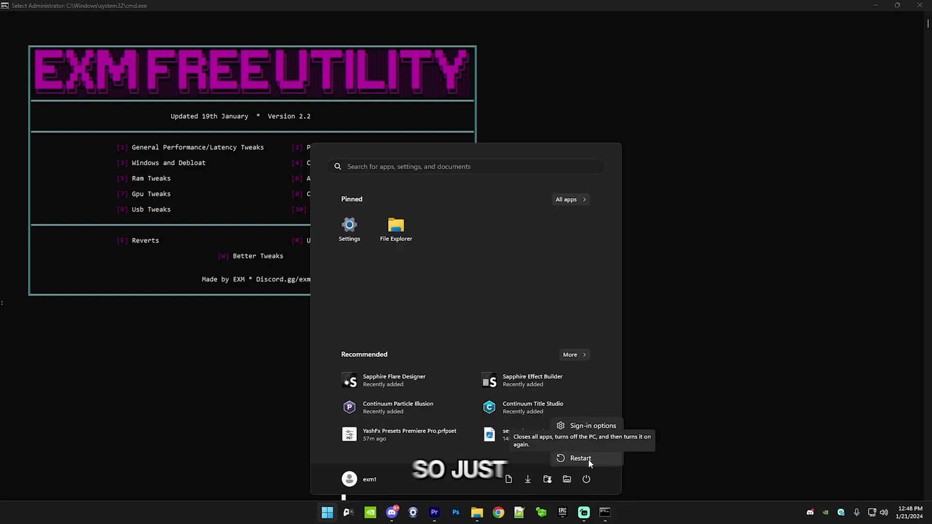
left_click(691, 446)
left_click(125, 281)
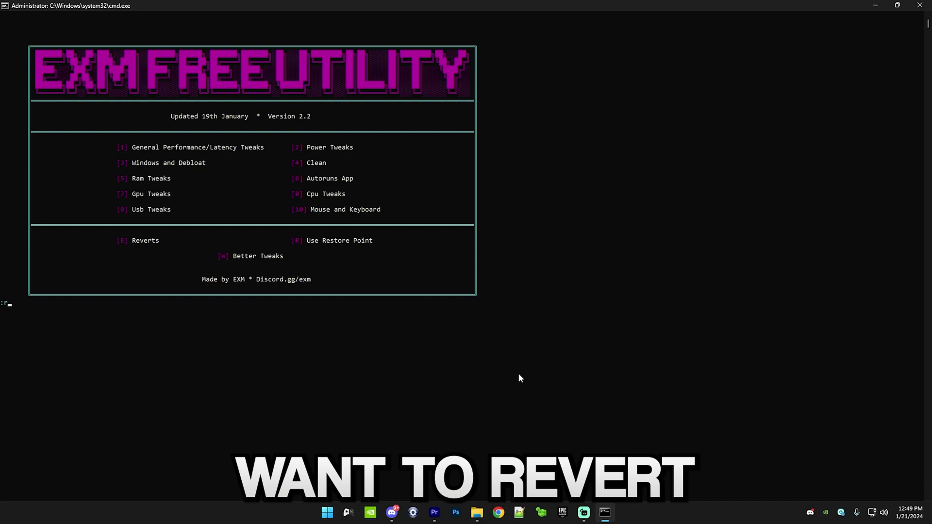
Step: Set up a System Restore to the Exm Free Utility Restore Point on the system drive only, then cancel it
type("R")
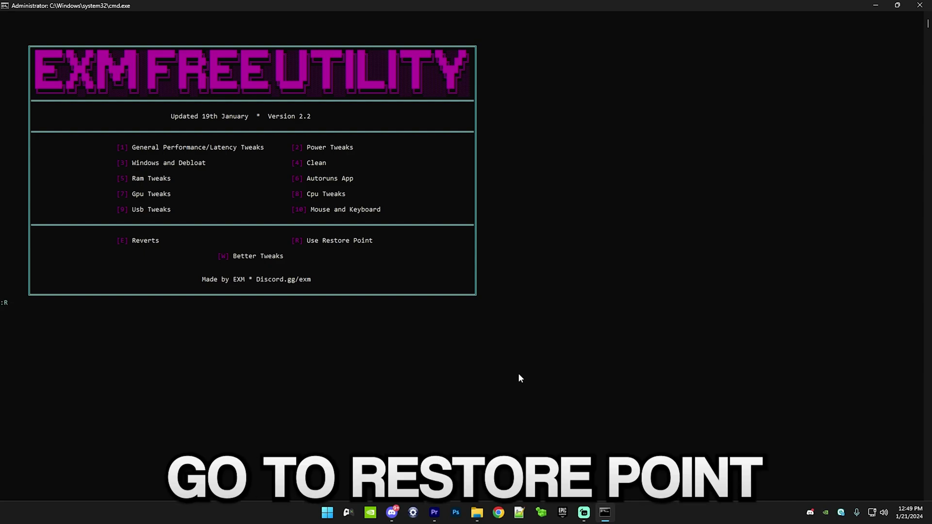
key("Return")
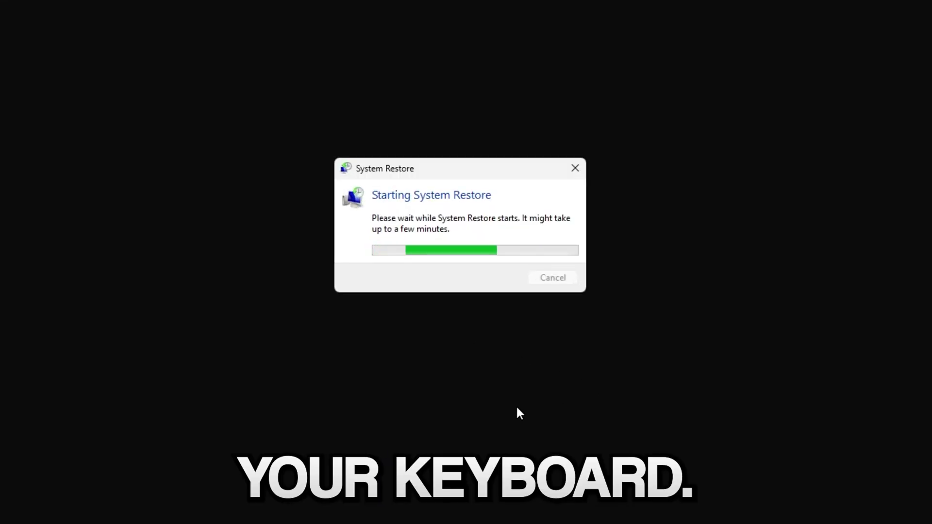
left_click(594, 407)
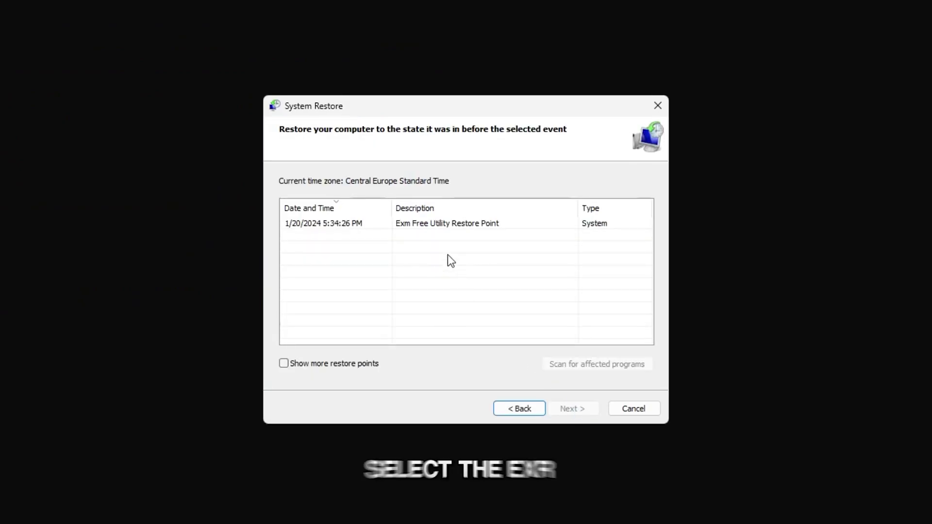
left_click(407, 224)
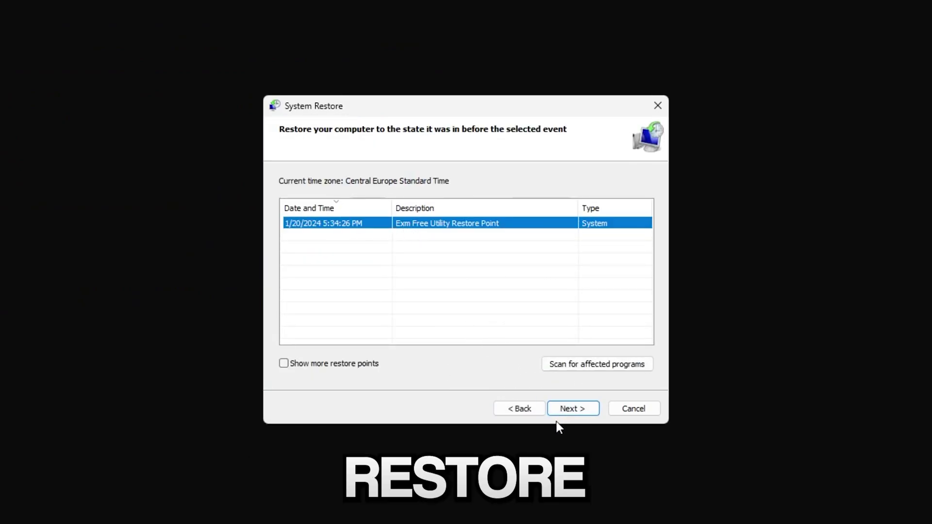
left_click(573, 409)
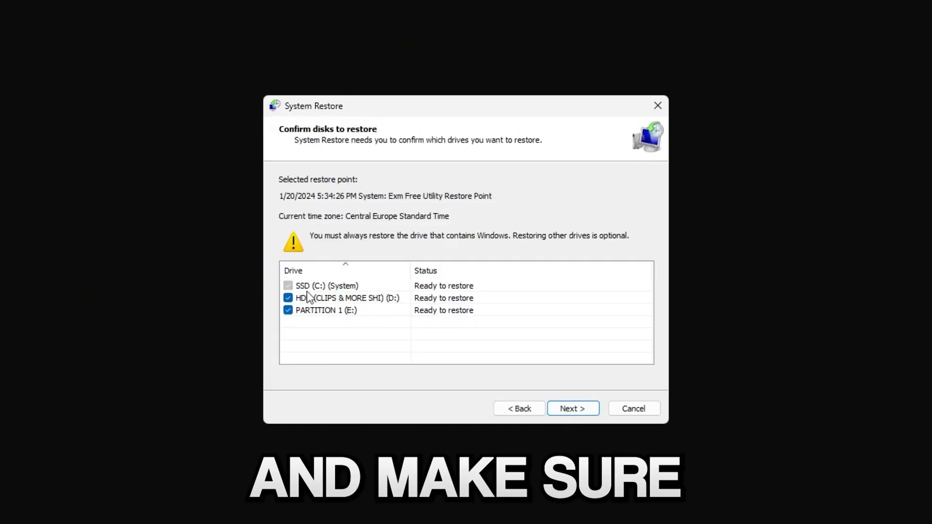
left_click(316, 286)
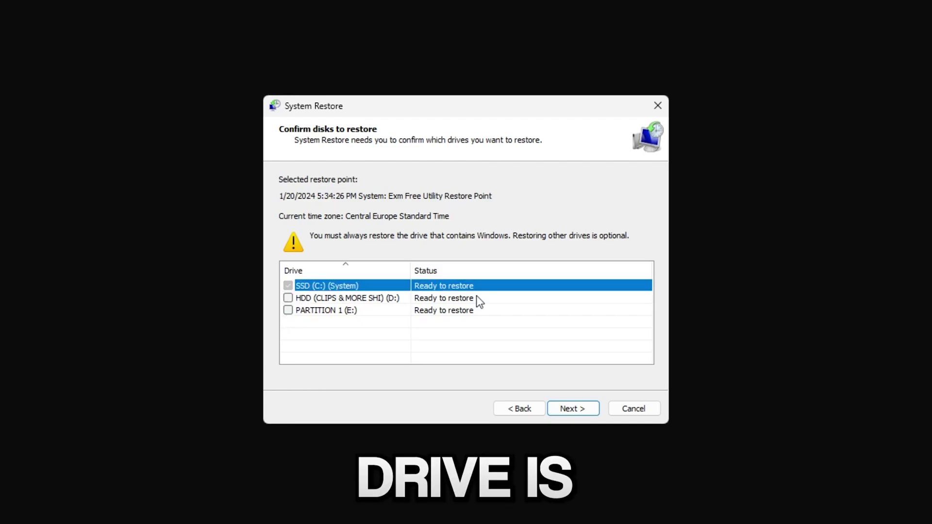
left_click(572, 408)
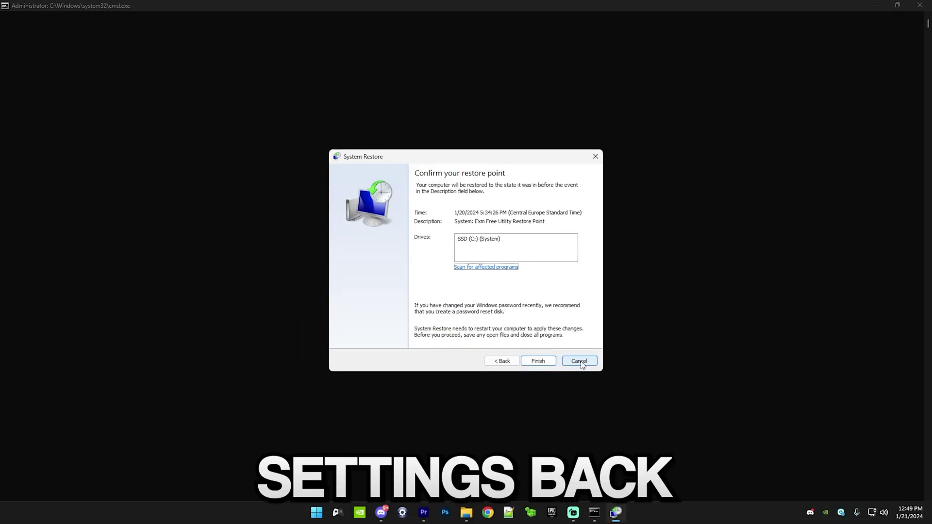
left_click(582, 364)
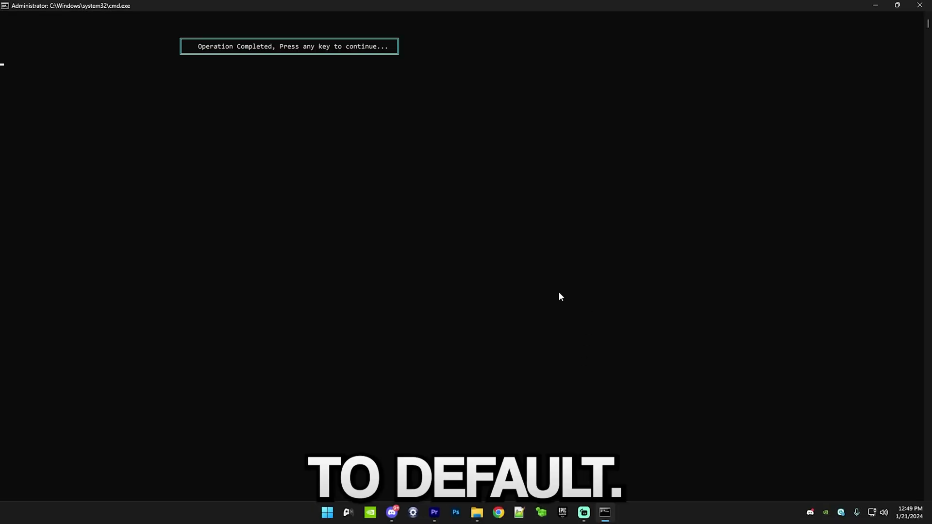
key("Return")
Step: Open the exmtweaks.com website with the utility's W option
left_click(352, 382)
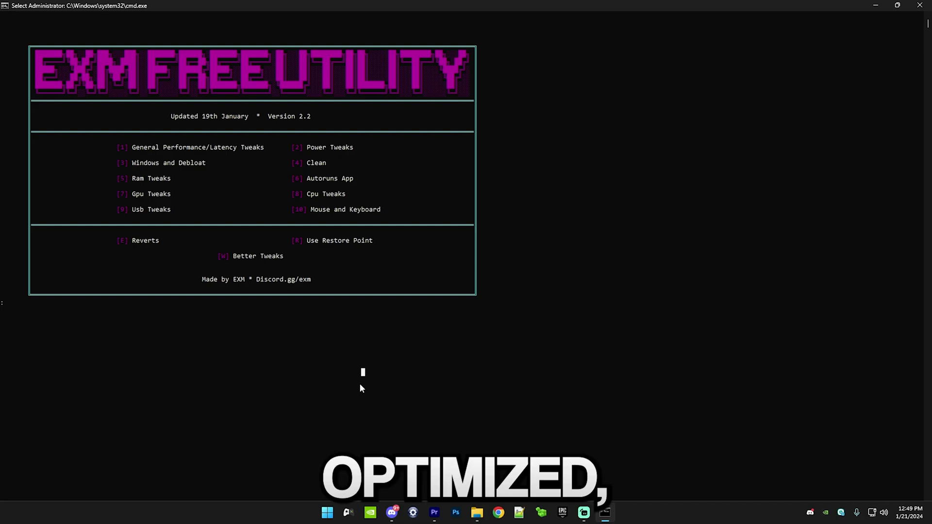
type("W")
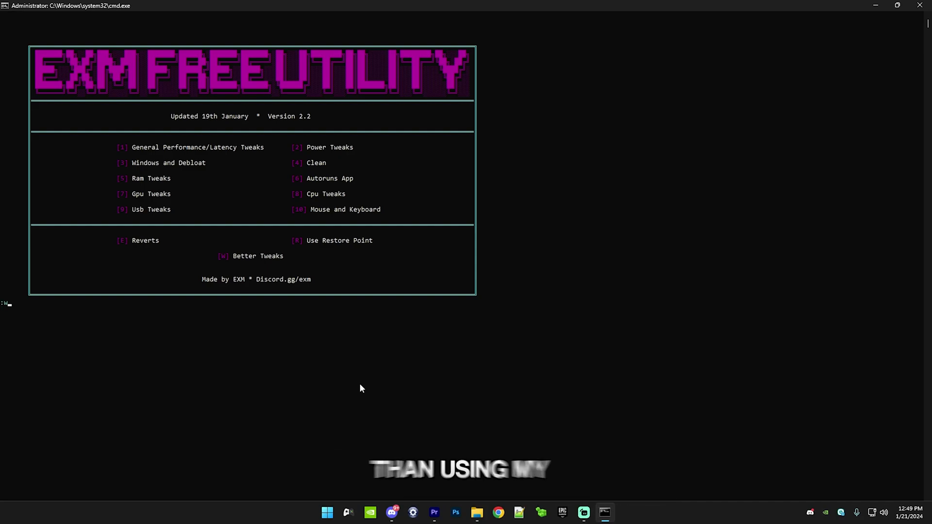
key("Return")
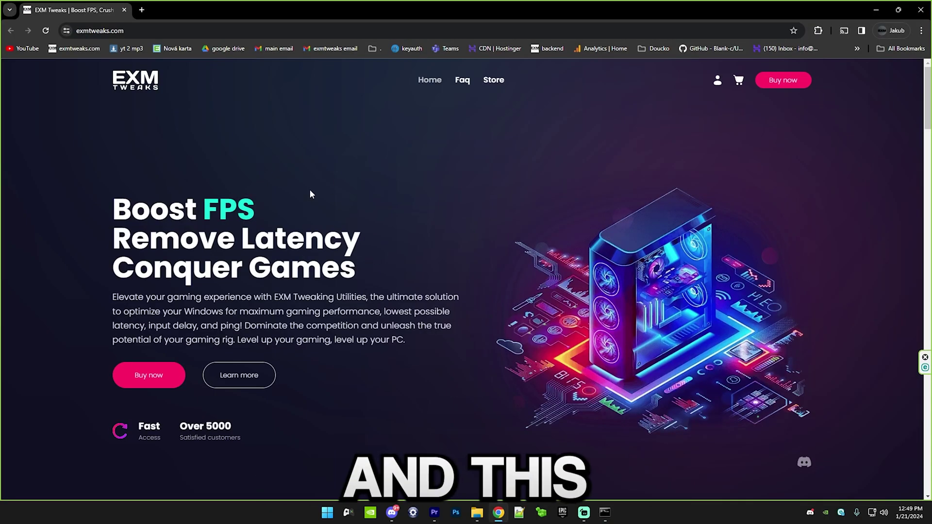
Step: Go to the exmtweaks.com Store and scroll the EXM Premium Tweaking Utility page's features down to its 25.00€ price
scroll(411, 192, "down", 10)
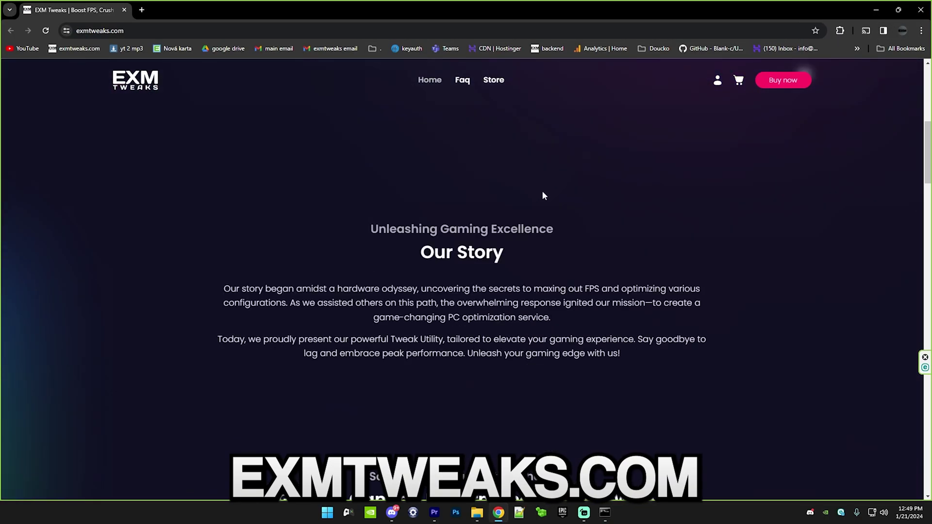
scroll(376, 204, "up", 5)
scroll(144, 156, "up", 1)
left_click(136, 189)
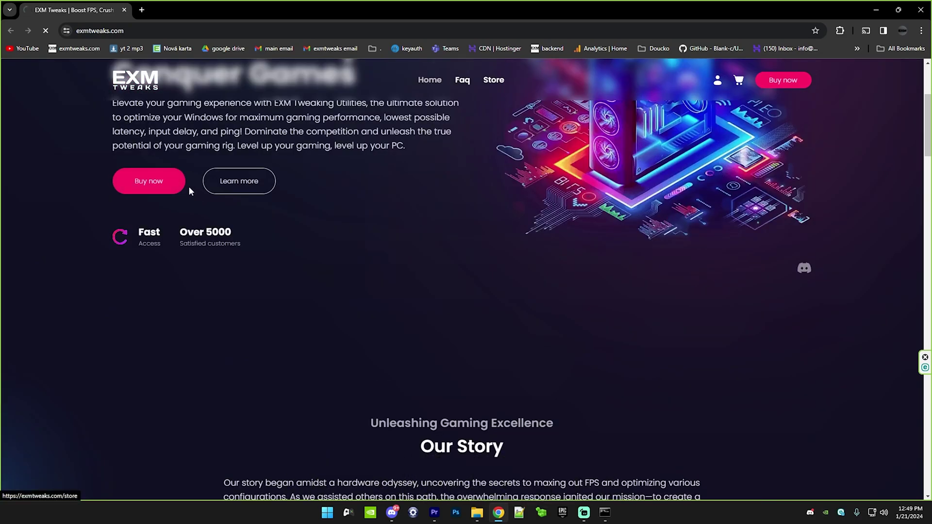
scroll(112, 243, "down", 8)
scroll(160, 245, "up", 8)
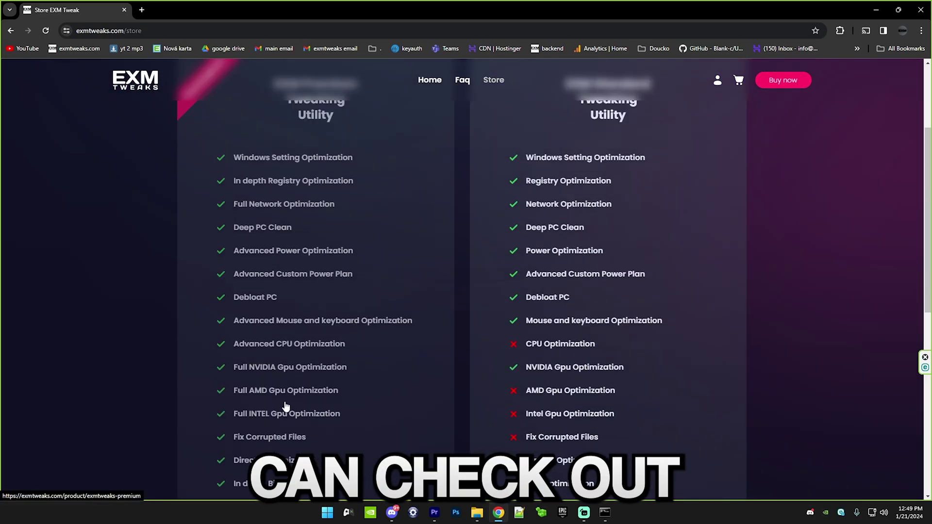
scroll(285, 405, "up", 2)
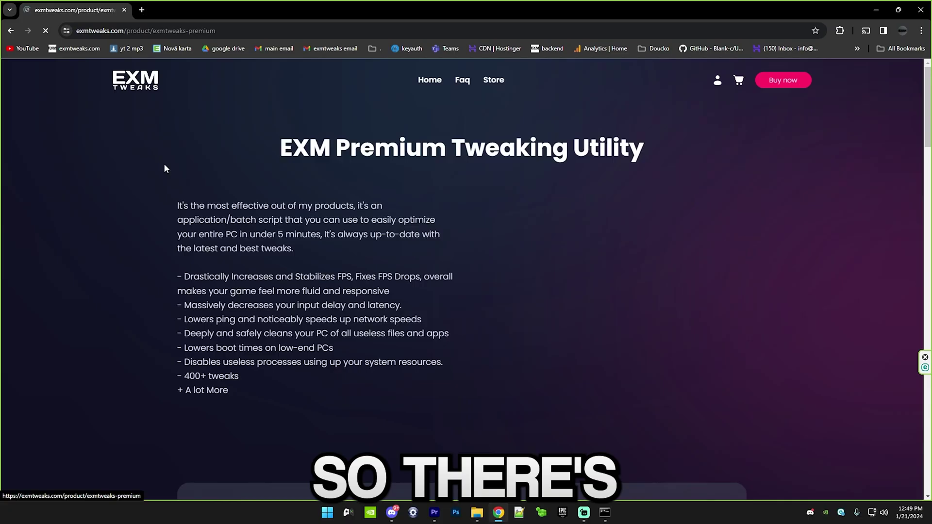
scroll(282, 209, "down", 3)
scroll(340, 201, "down", 2)
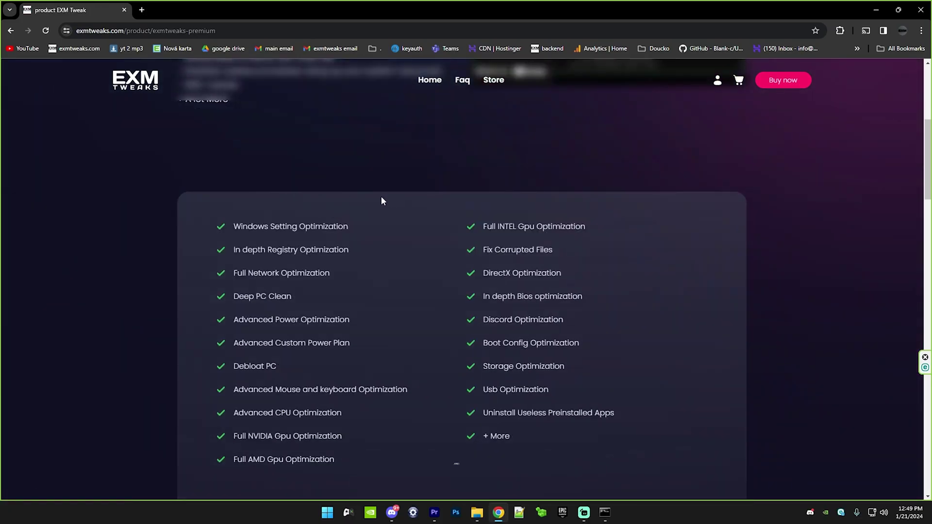
scroll(477, 174, "down", 6)
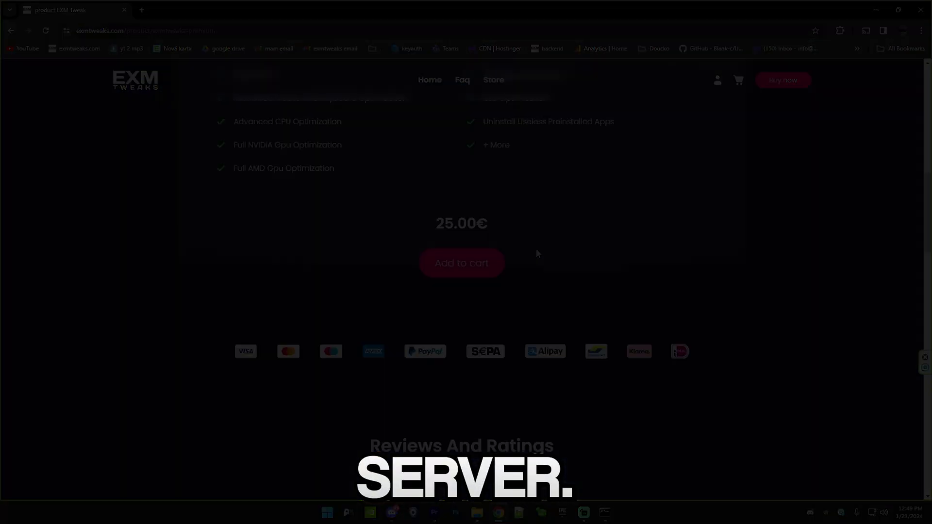